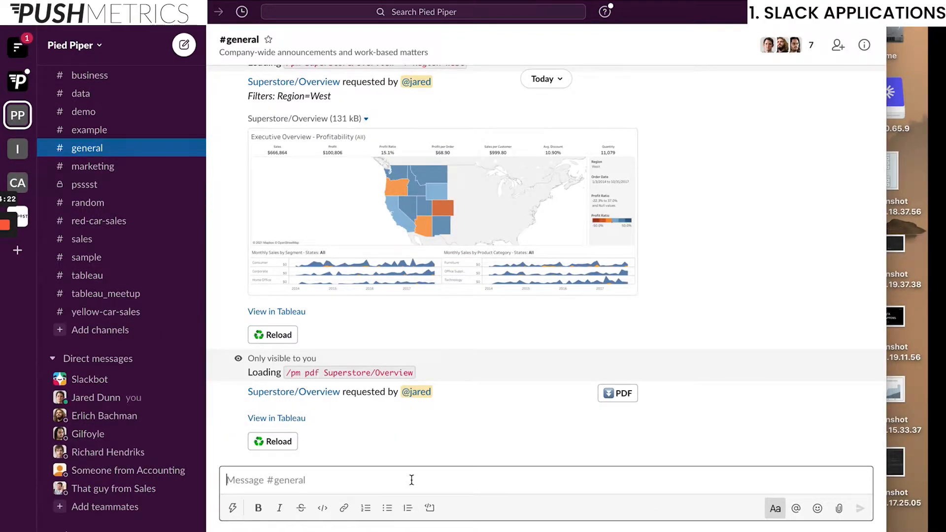
Run the /pm shortcut and pick the Superstore Overview Tableau view
key("slash")
type("pm")
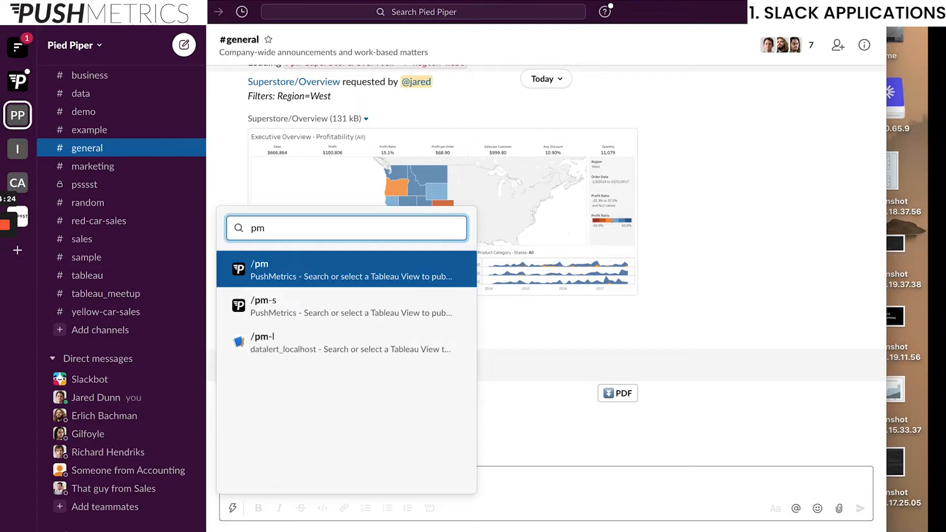
key("Return")
key("Return")
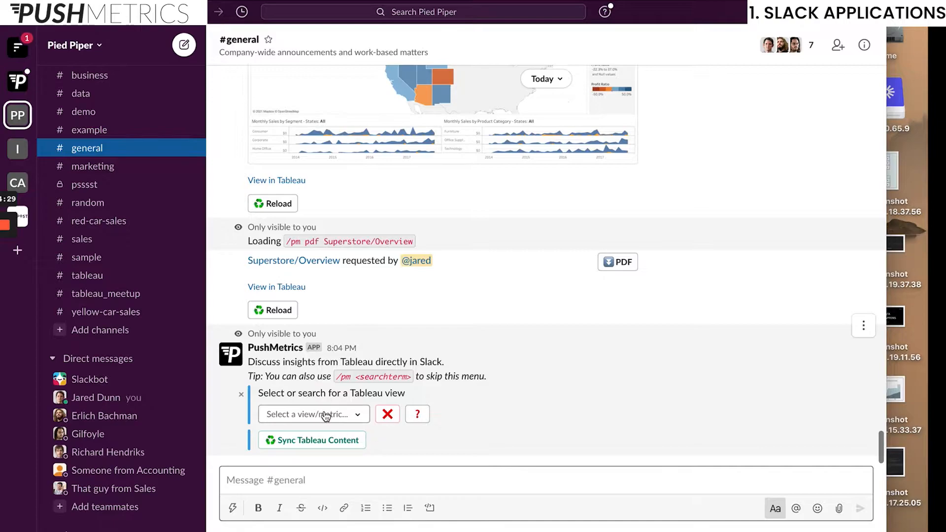
left_click(325, 415)
scroll(373, 302, "down", 5)
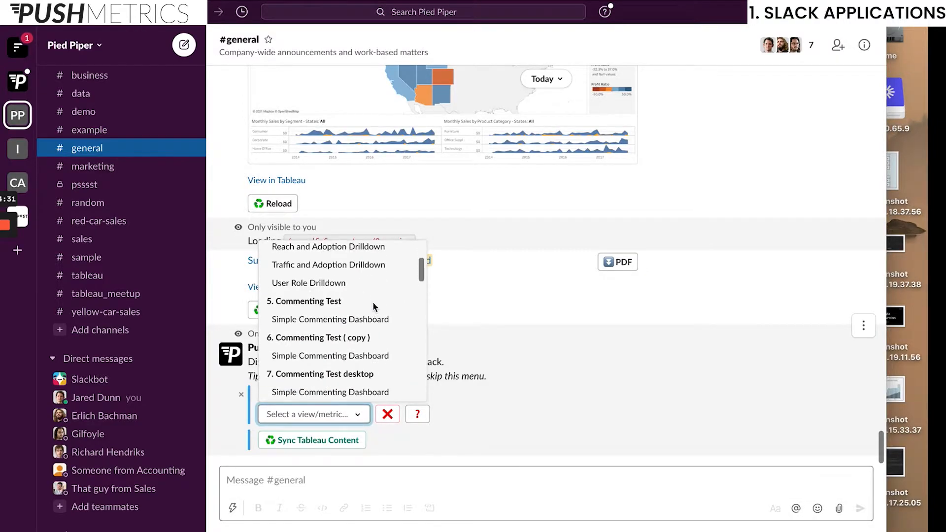
scroll(373, 305, "down", 2)
type("Over")
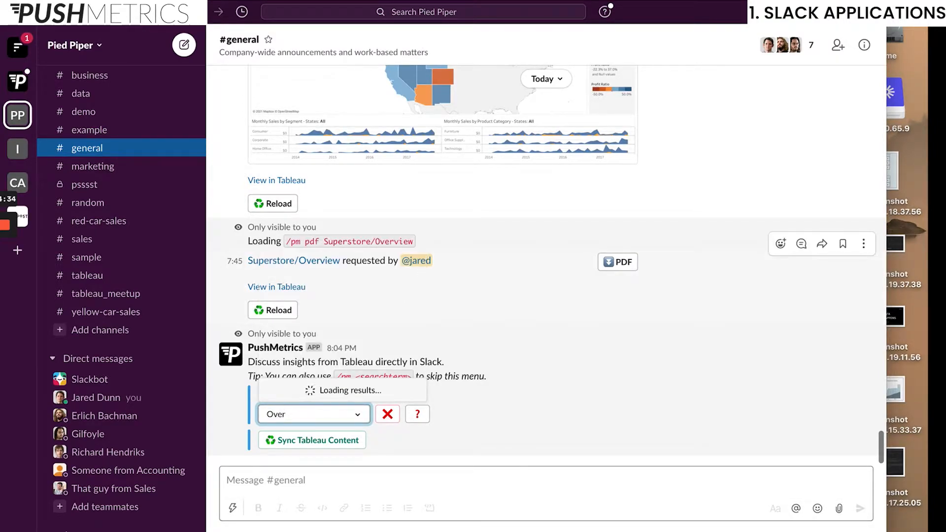
type("view")
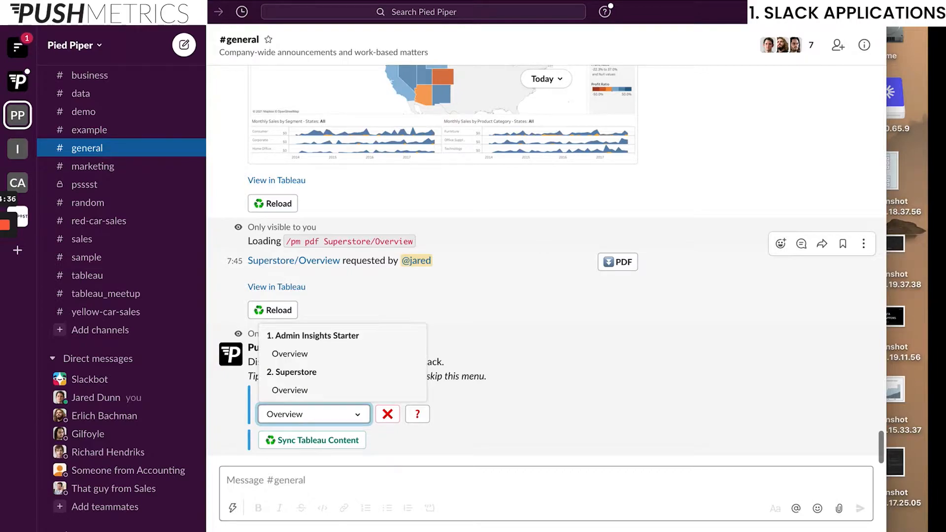
left_click(323, 391)
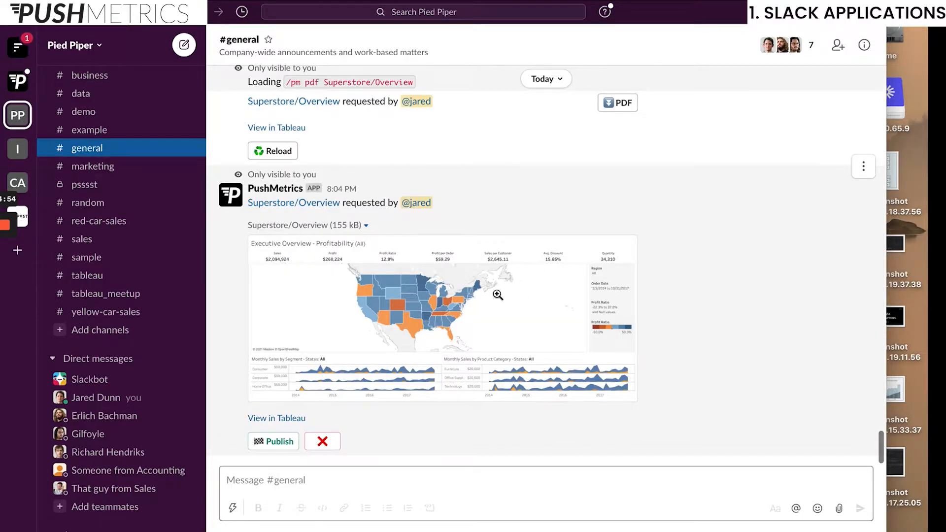
Inspect the enlarged Overview dashboard preview, then publish it to #general
left_click(497, 294)
key("Escape")
left_click(260, 442)
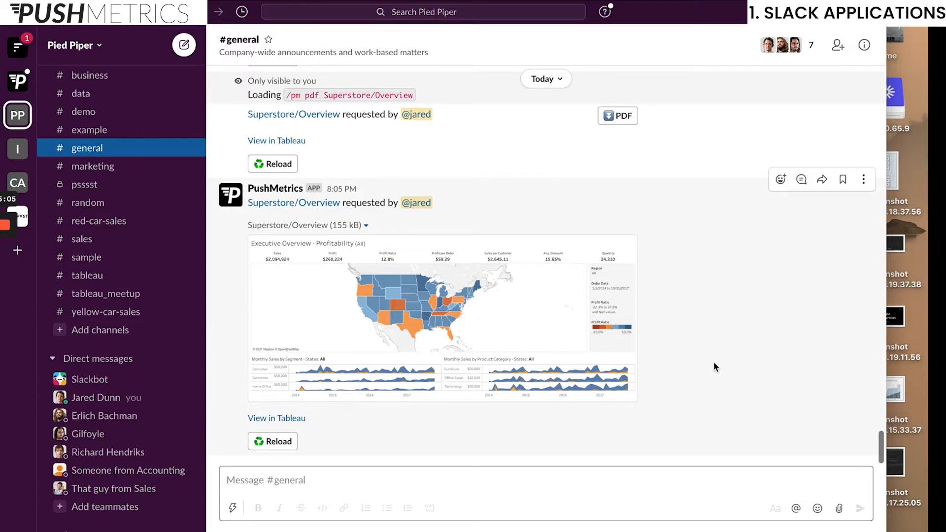
left_click(439, 481)
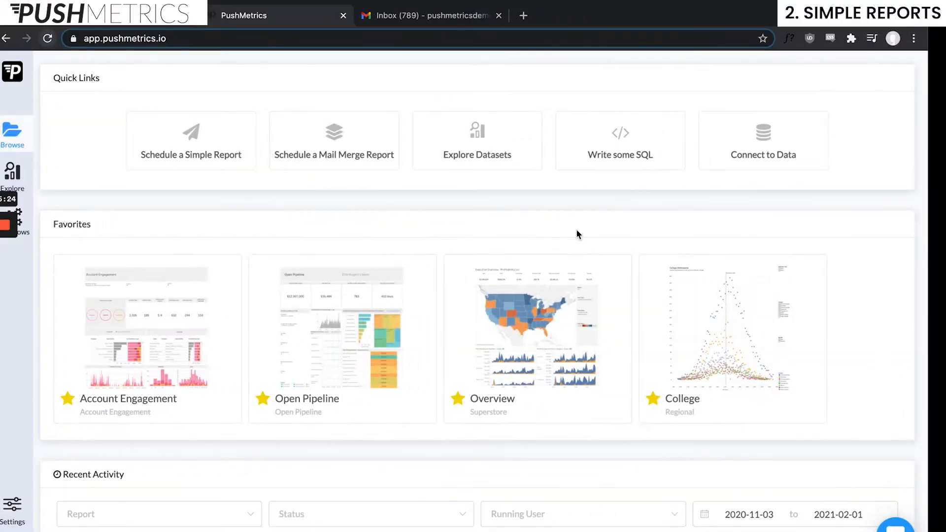
Go to Workflows > Simple Reports and sort the list by Report Name
left_click(35, 221)
mouse_move(20, 219)
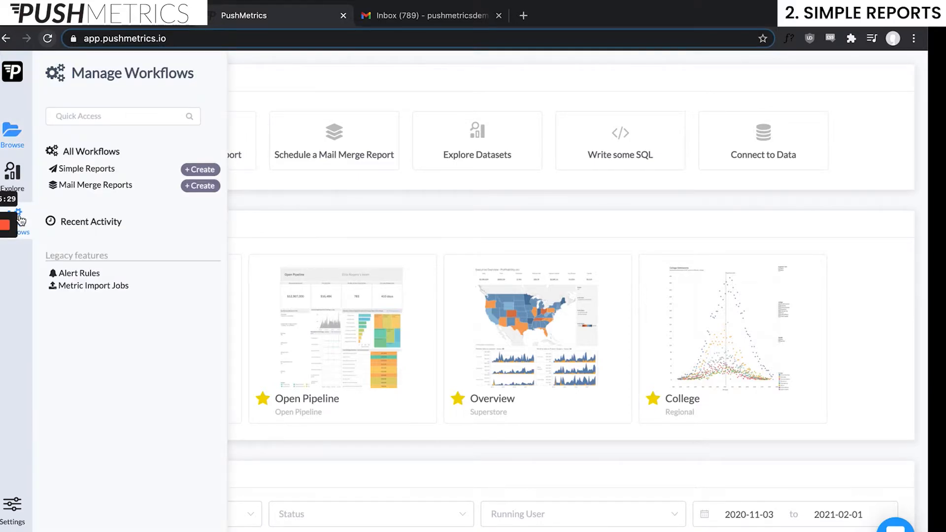
left_click(87, 169)
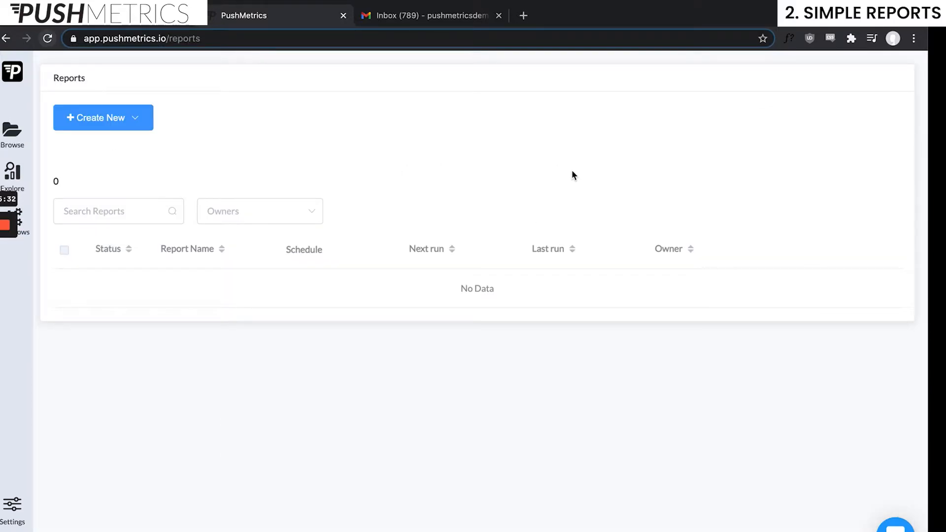
mouse_move(26, 231)
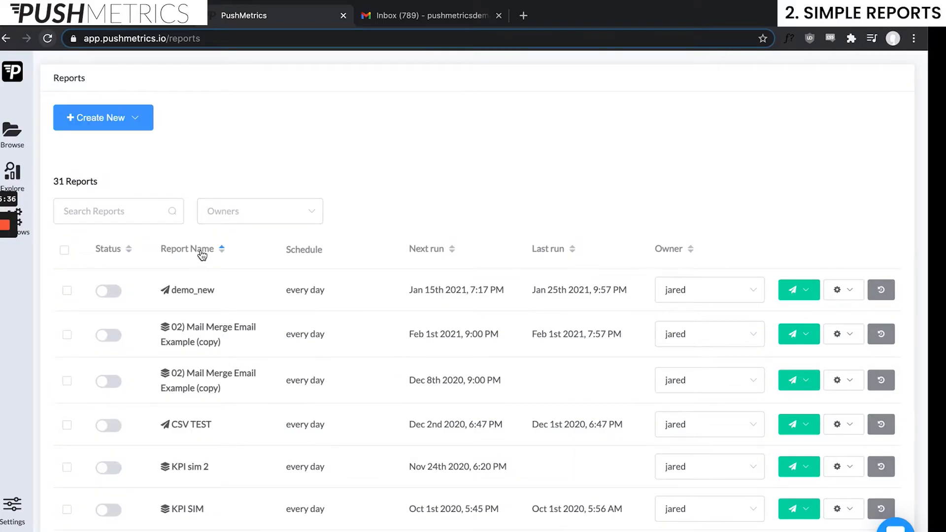
left_click(202, 251)
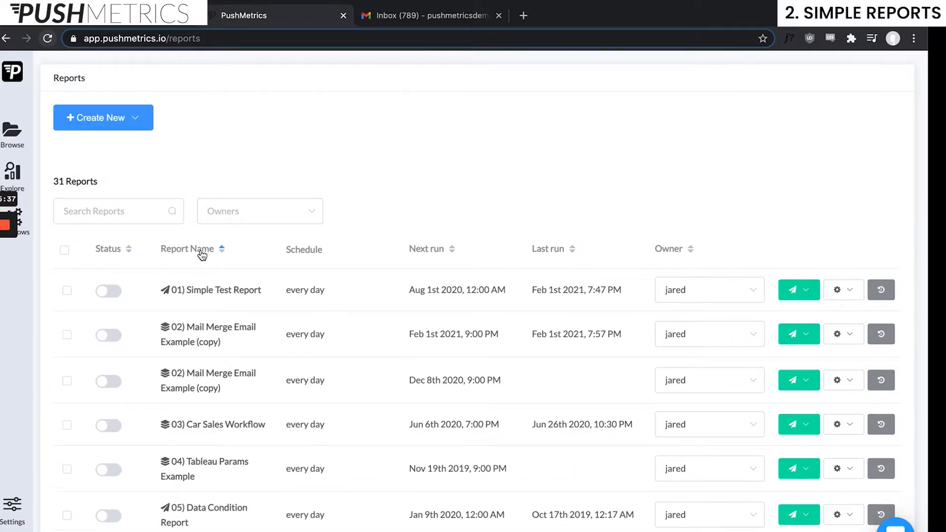
left_click(853, 293)
Edit 01) Simple Test Report and review its dashboards, export formats and PDF merge settings
left_click(756, 335)
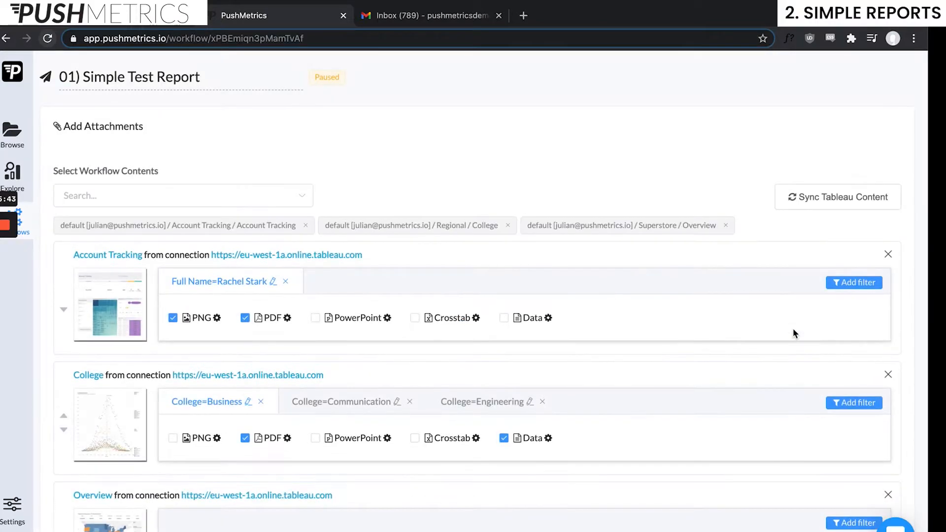
scroll(338, 359, "down", 3)
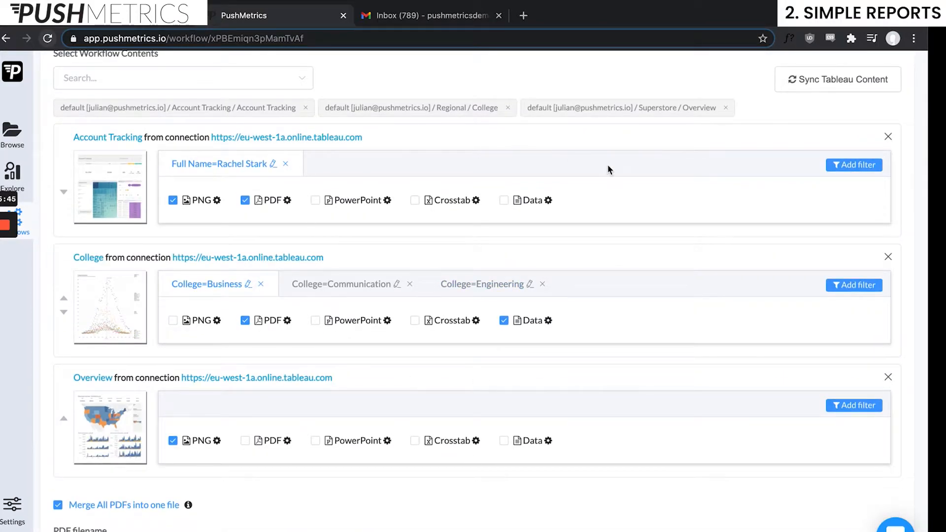
scroll(608, 164, "up", 1)
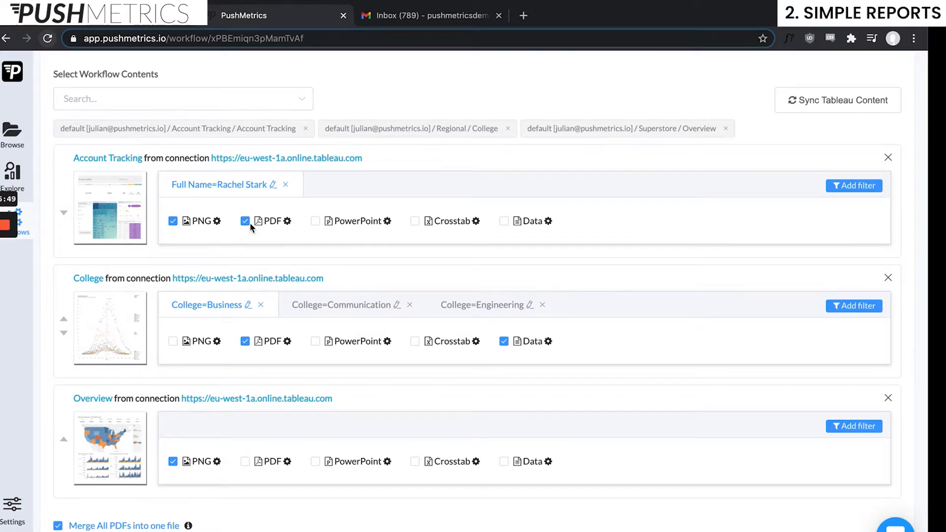
scroll(261, 296, "down", 1)
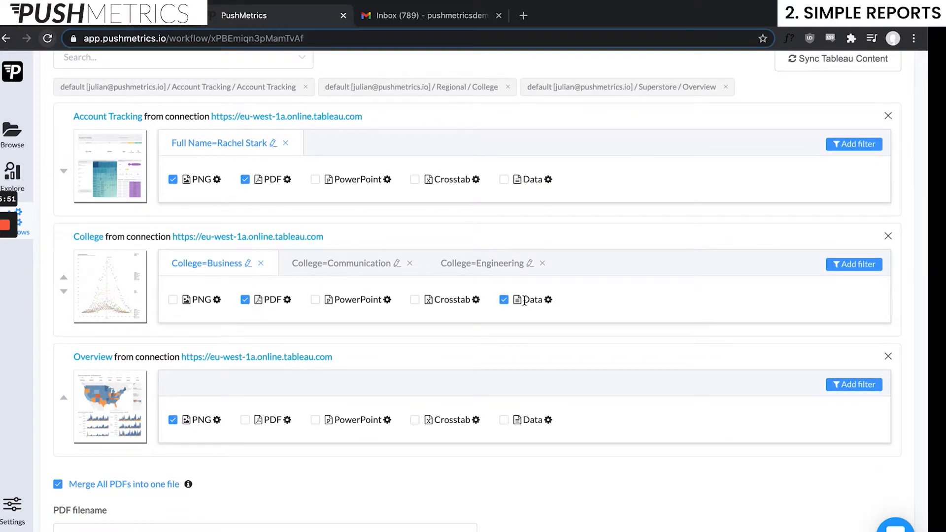
scroll(508, 302, "down", 1)
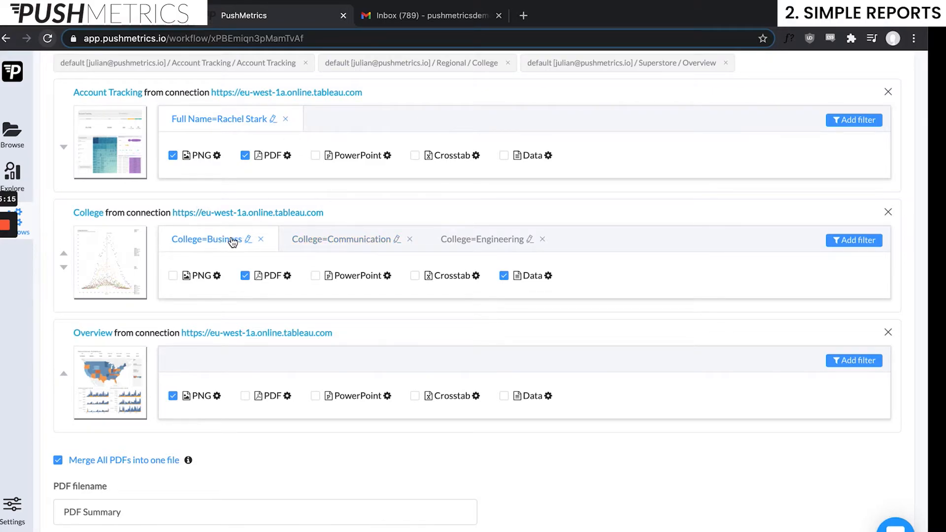
scroll(233, 242, "down", 3)
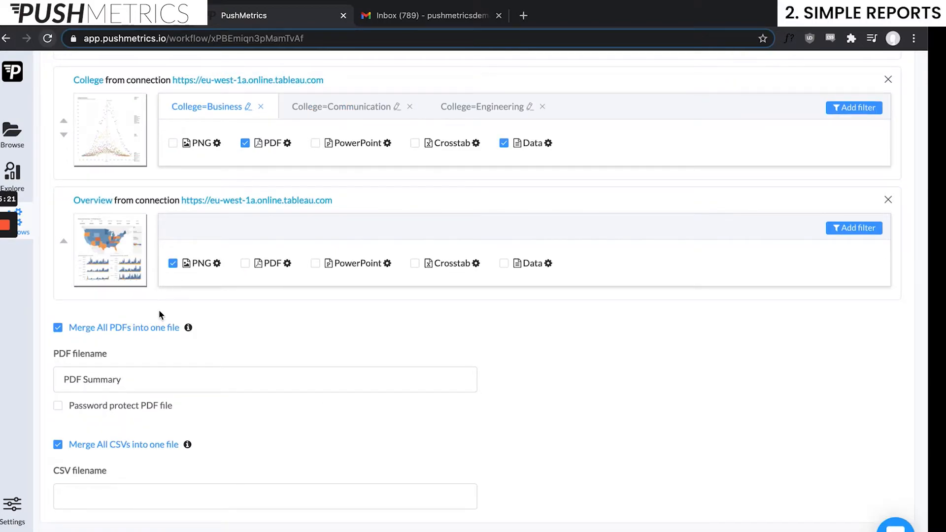
scroll(352, 385, "up", 1)
scroll(352, 385, "up", 1)
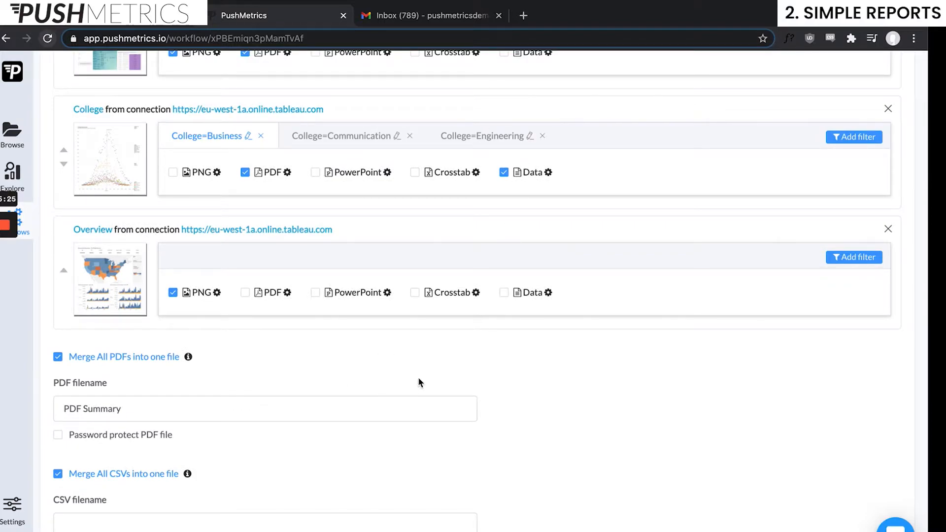
scroll(308, 219, "down", 4)
Check the workflow's schedule start time, leaving it unchanged
scroll(473, 300, "up", 2)
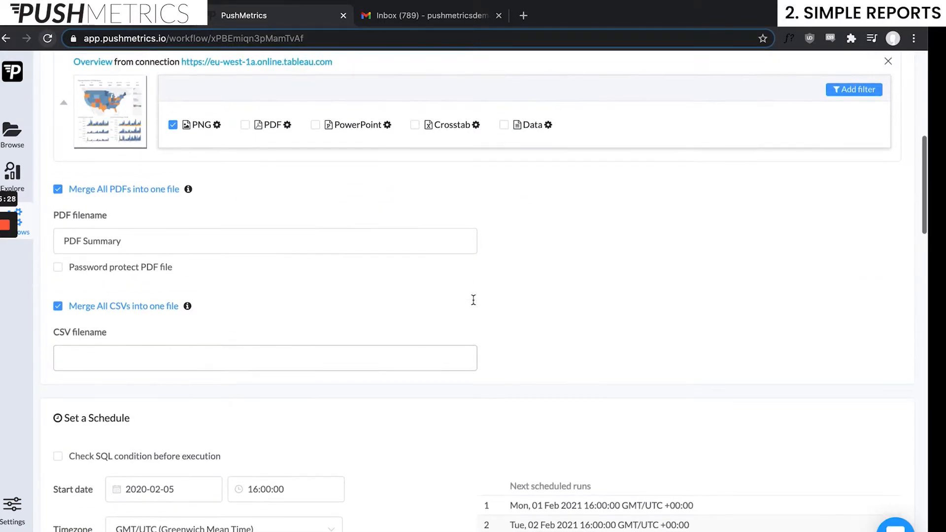
scroll(473, 276, "down", 4)
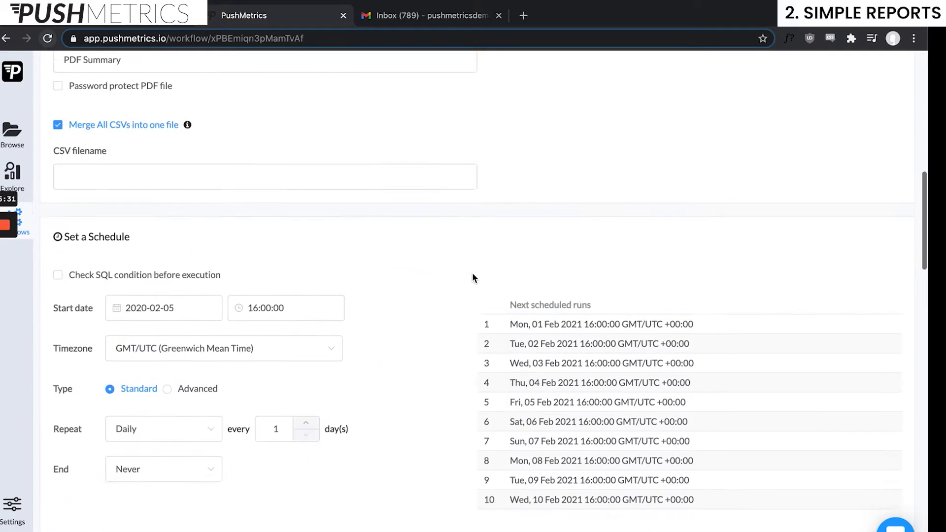
scroll(442, 364, "down", 2)
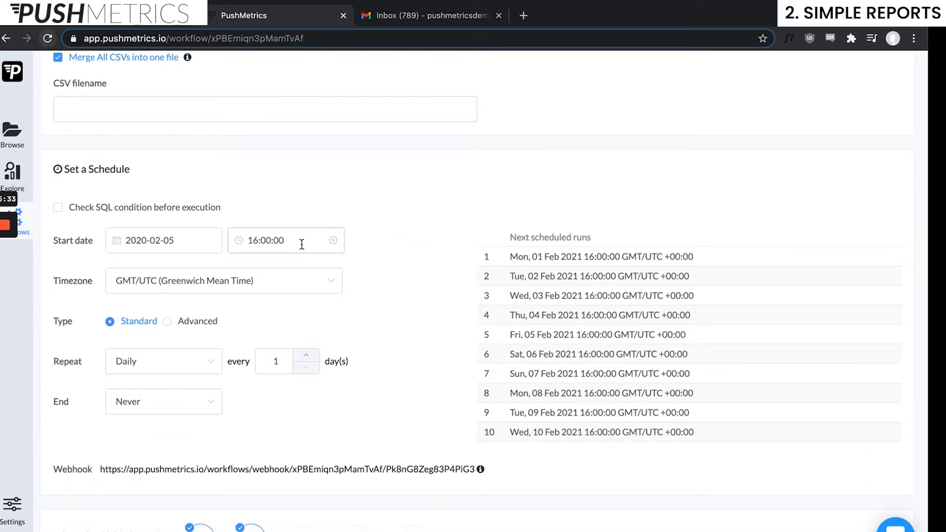
left_click(302, 244)
left_click(433, 250)
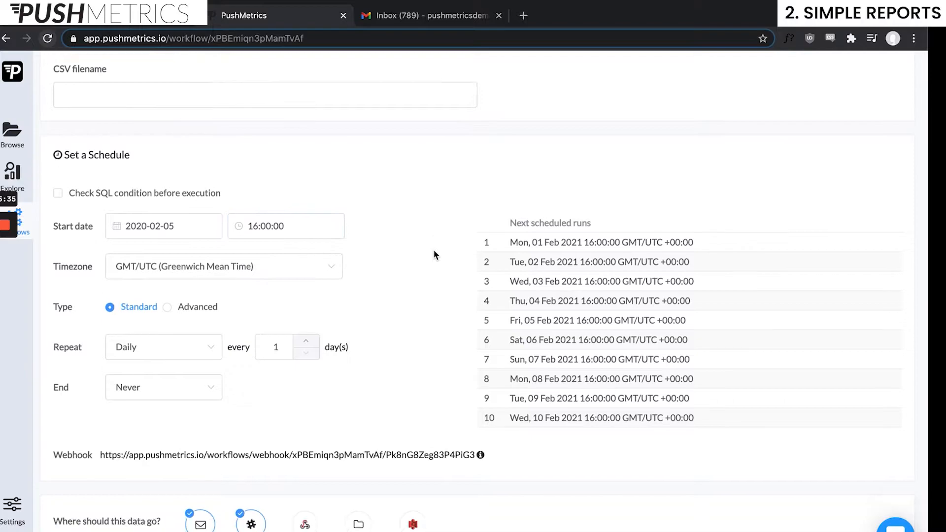
scroll(191, 312, "down", 2)
scroll(624, 408, "down", 5)
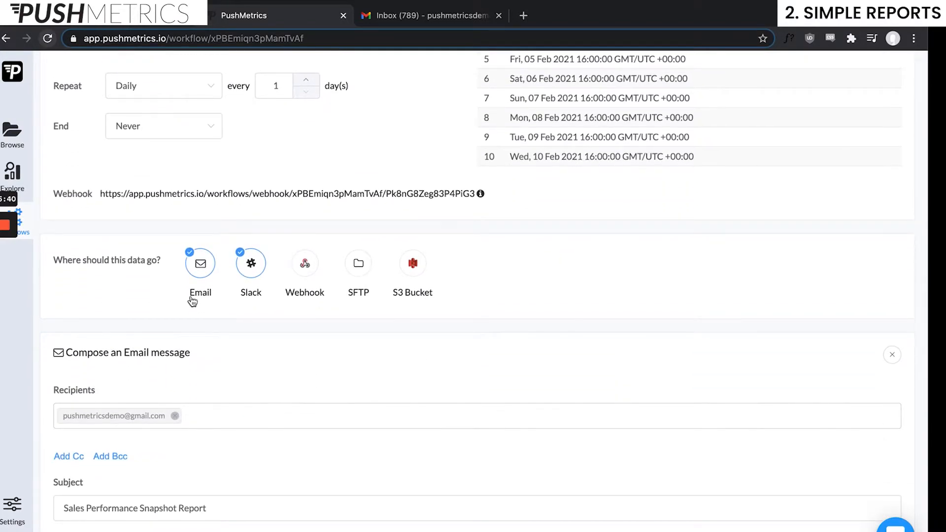
scroll(545, 394, "down", 3)
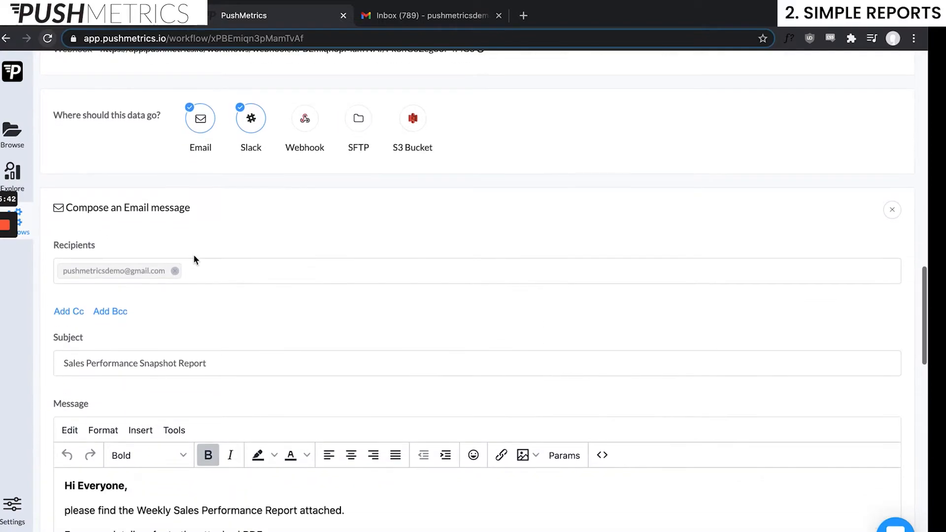
Look at the email recipients field, dismissing its suggestions, and scroll to the Slack message section
left_click(211, 266)
left_click(351, 216)
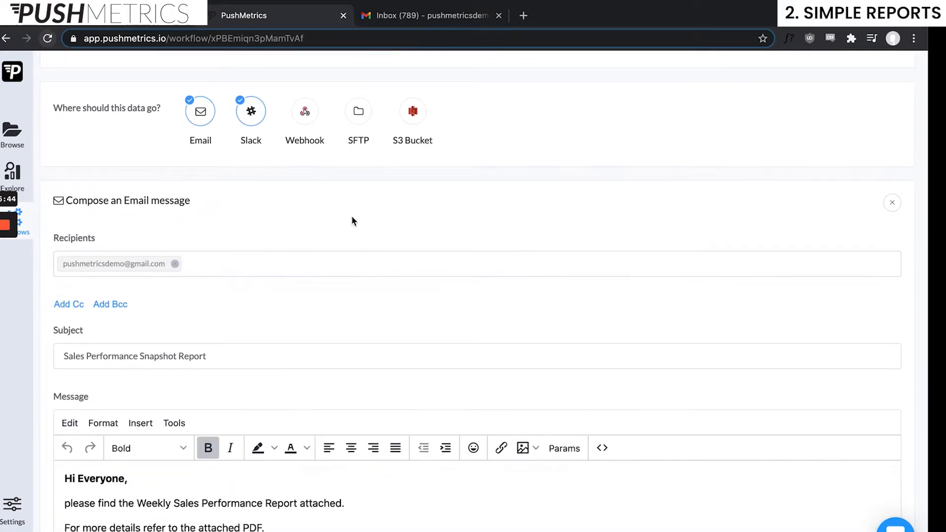
scroll(307, 416, "down", 3)
scroll(330, 396, "down", 2)
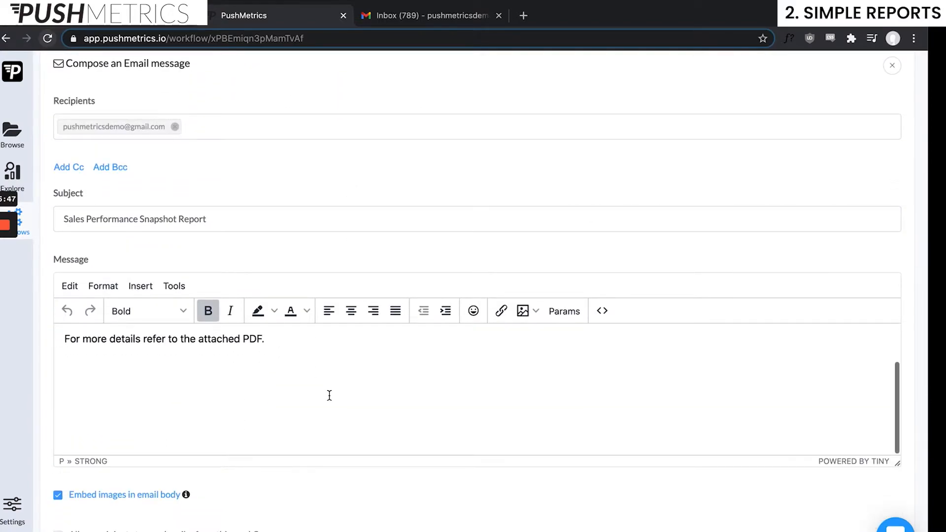
scroll(327, 394, "up", 2)
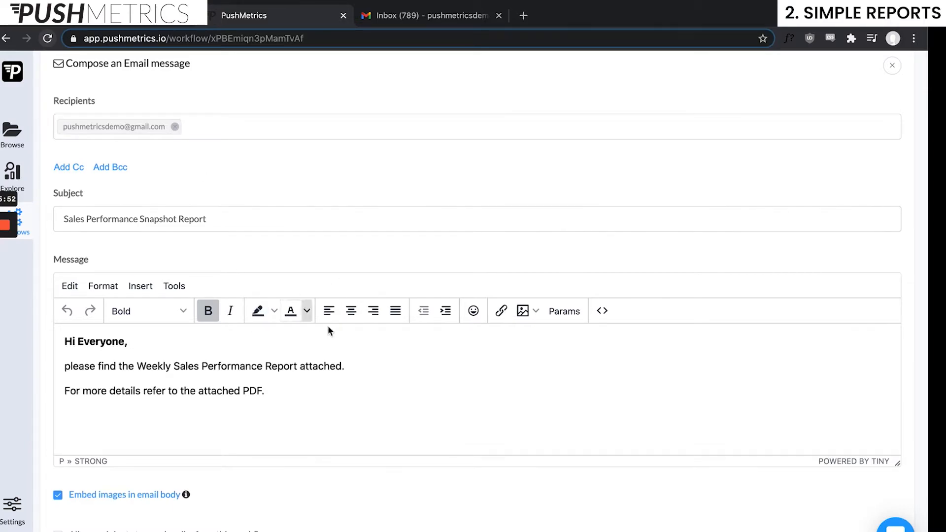
scroll(402, 367, "down", 8)
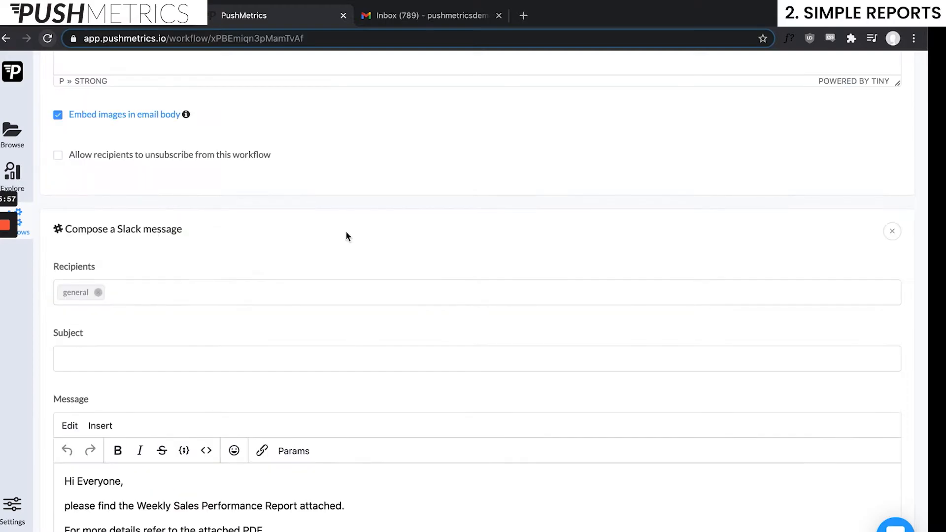
scroll(345, 230, "down", 1)
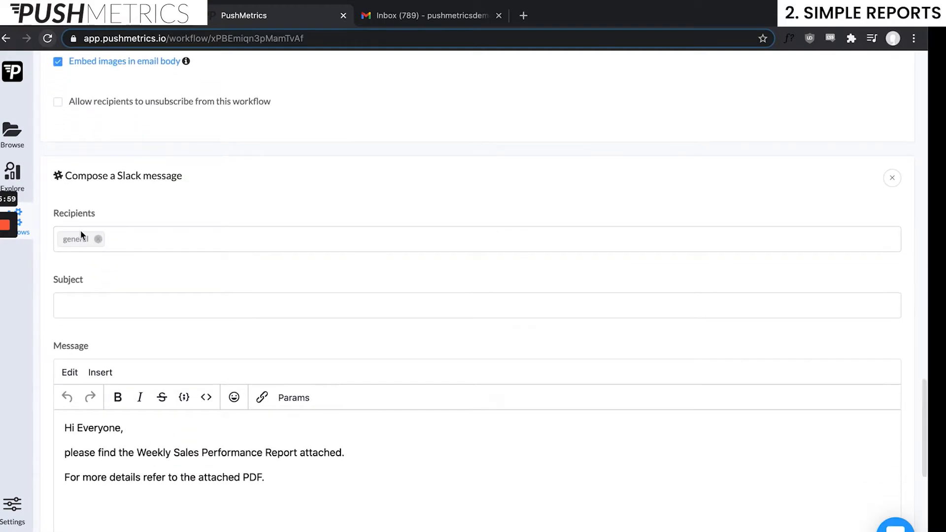
Browse the Slack users and channels offered in the Slack message Recipients dropdown
left_click(132, 239)
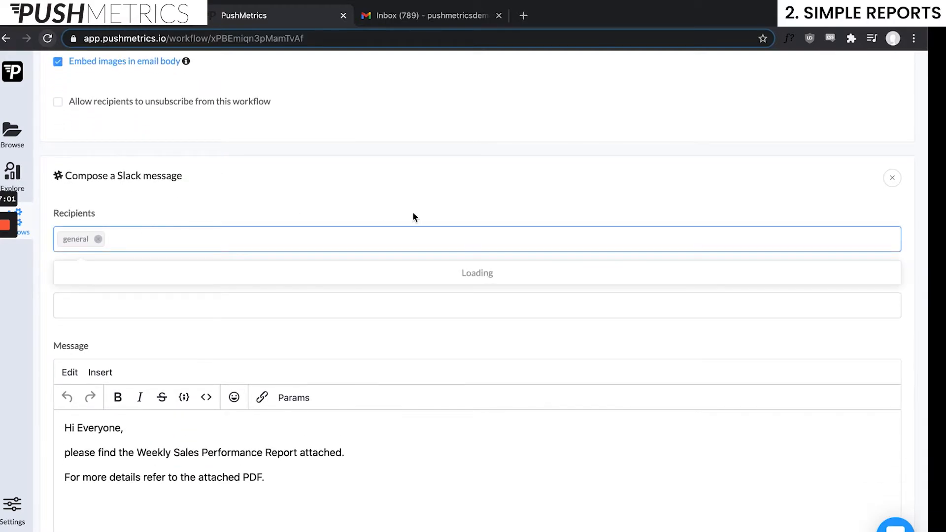
scroll(302, 321, "down", 3)
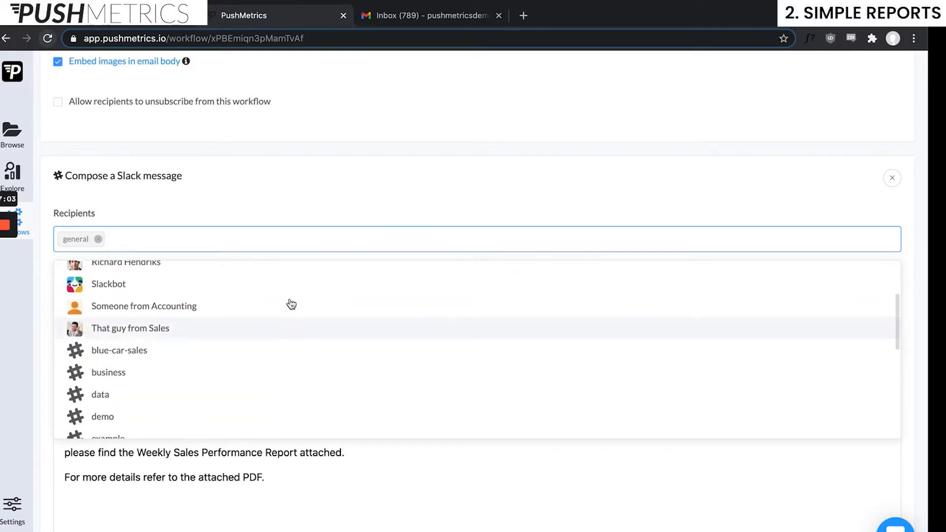
scroll(292, 304, "up", 3)
scroll(253, 313, "up", 1)
scroll(253, 314, "down", 4)
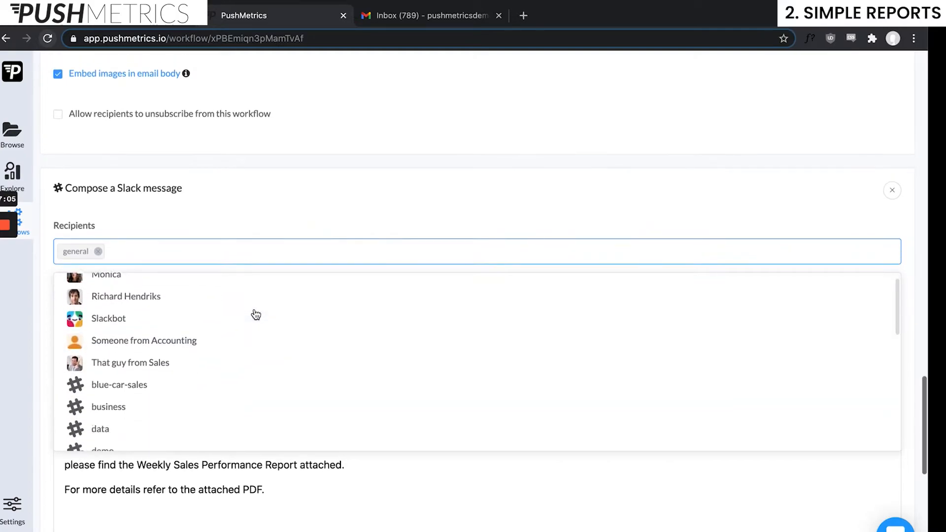
scroll(256, 315, "down", 2)
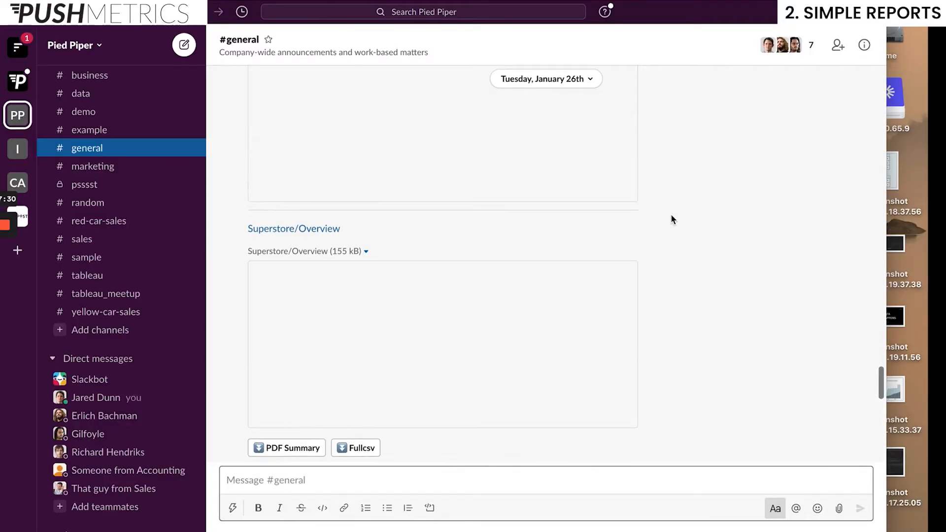
Scroll through the Weekly Sales Performance Report, its dashboard images and PDF Summary/Fullcsv buttons
scroll(672, 220, "down", 1)
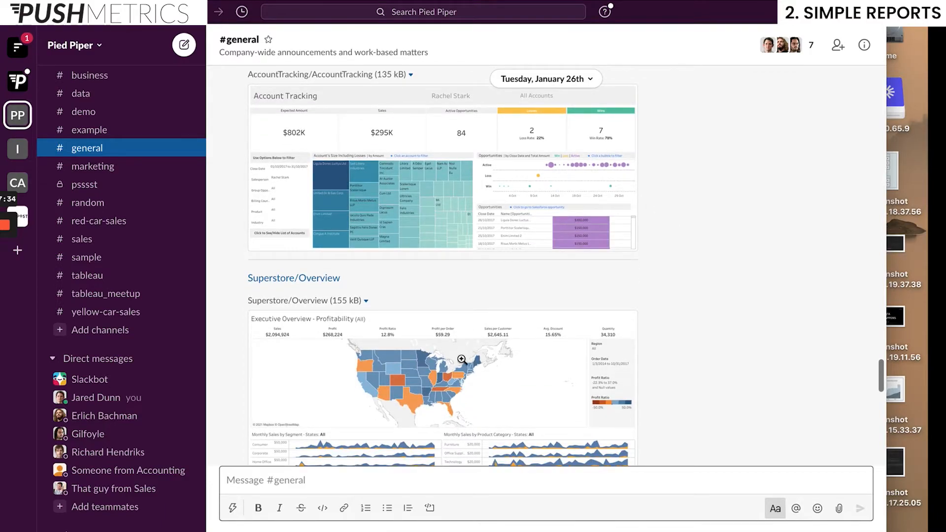
scroll(671, 368, "down", 3)
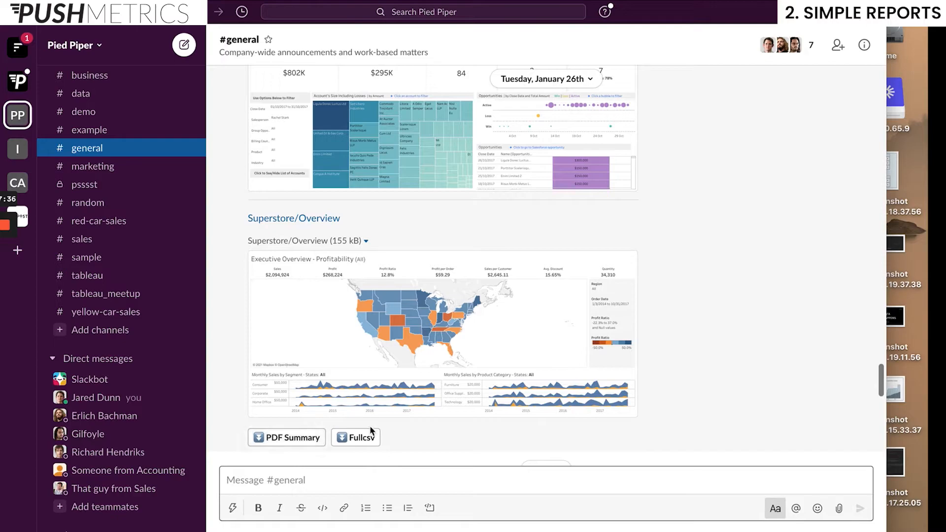
scroll(739, 256, "up", 2)
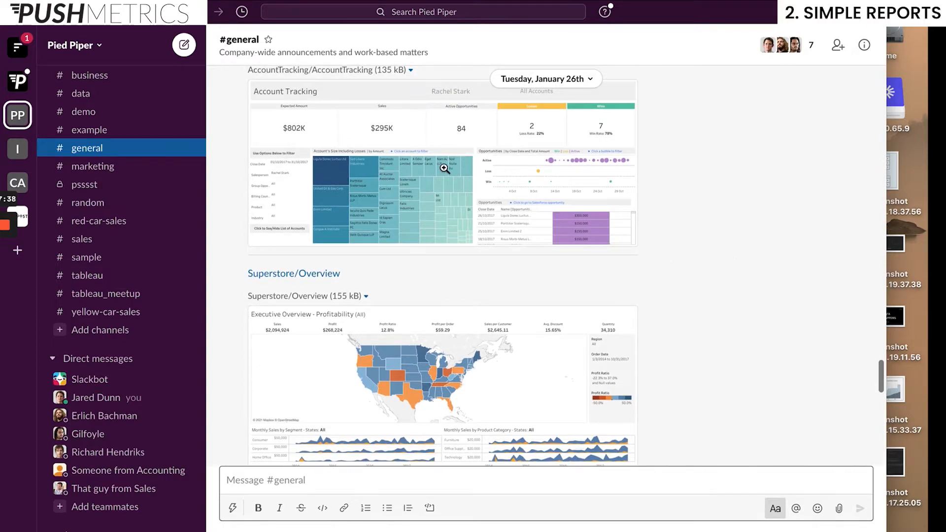
scroll(446, 167, "up", 2)
scroll(417, 243, "up", 2)
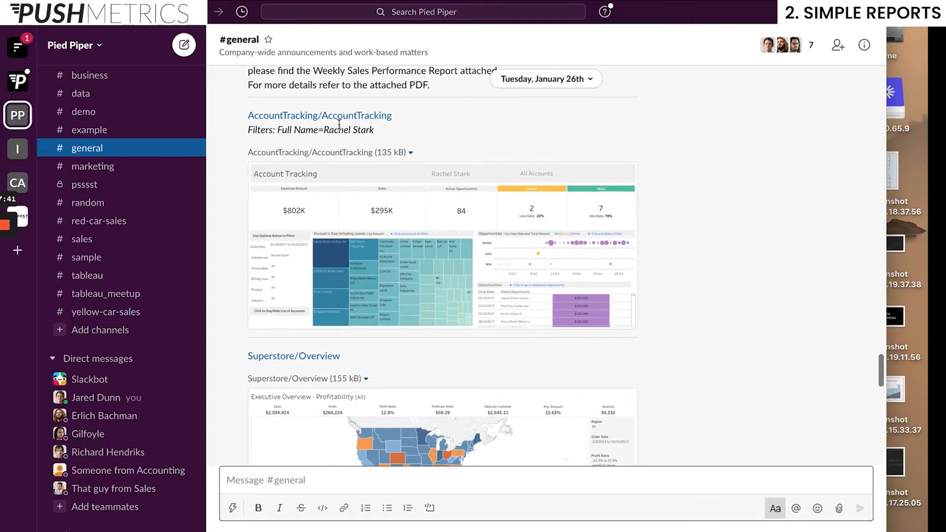
scroll(736, 229, "down", 5)
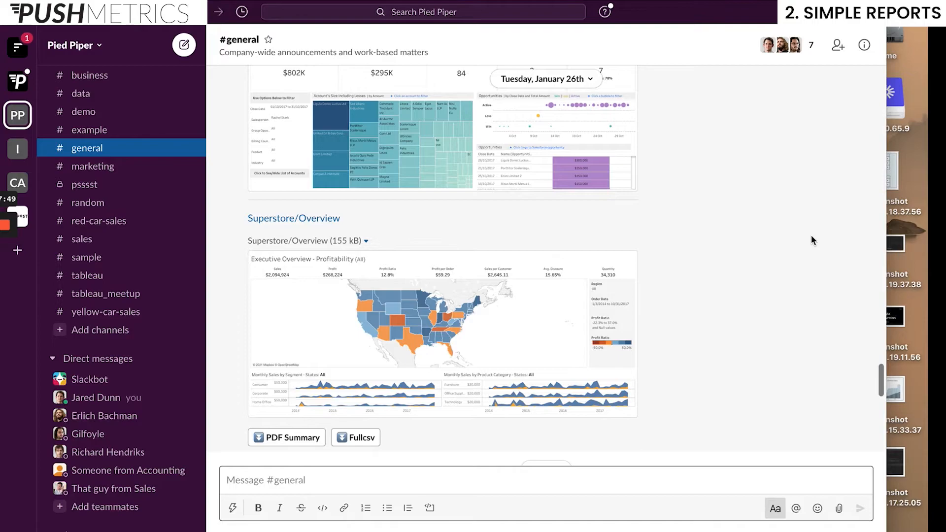
scroll(811, 237, "up", 1)
Enlarge the AccountTracking image, then open the 02) Mail Merge Email Example (copy) workflow
left_click(418, 140)
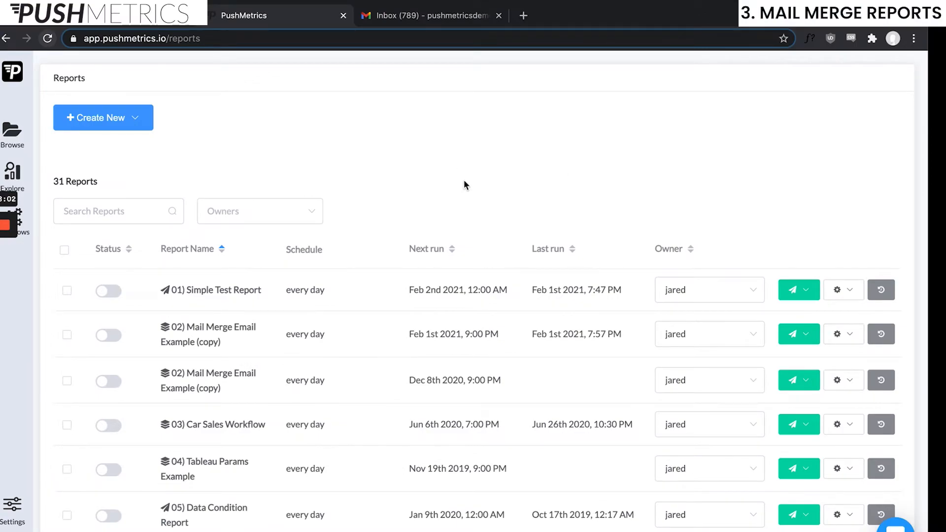
left_click(837, 334)
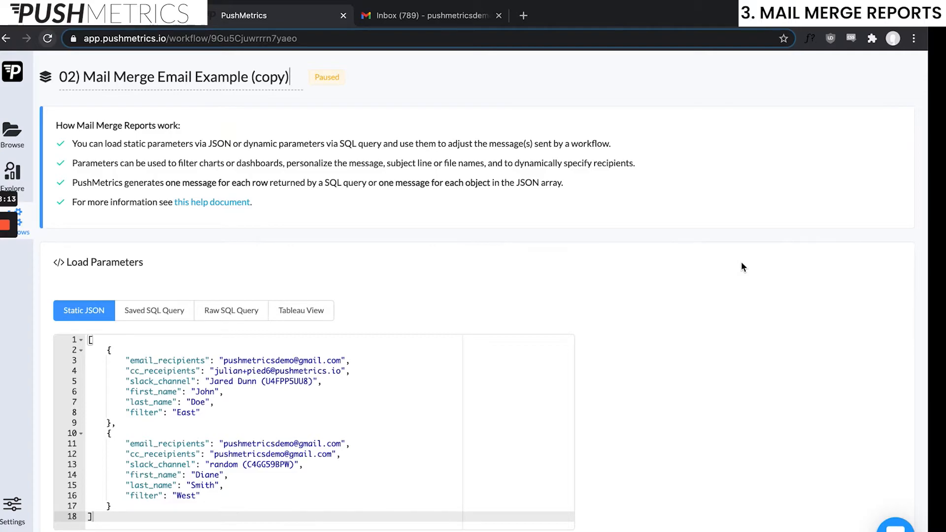
scroll(725, 364, "down", 2)
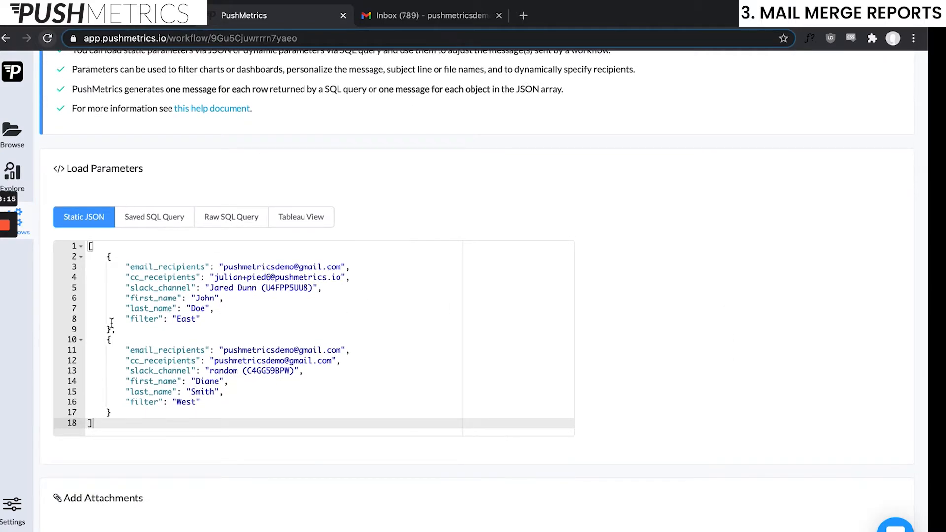
Highlight the first and second recipient objects in the Static JSON parameters
left_click_drag(112, 327, 67, 260)
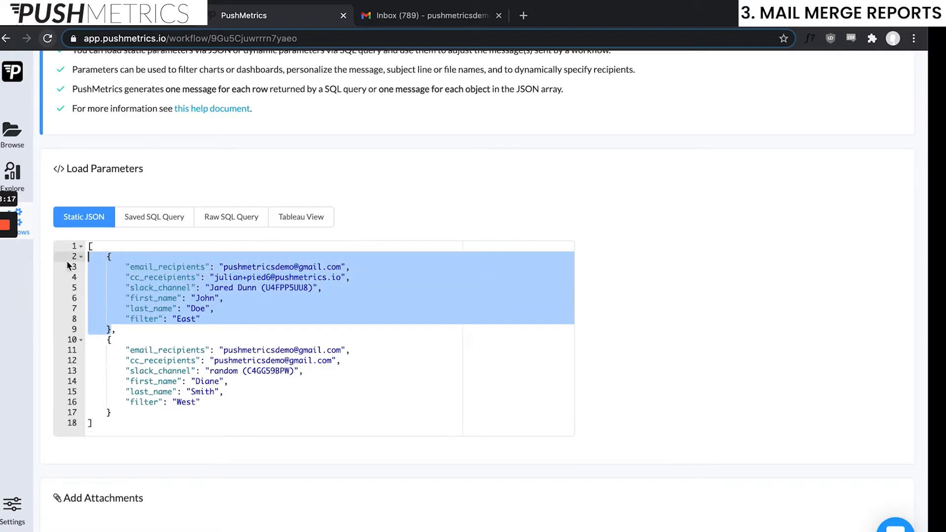
left_click(225, 298)
scroll(183, 361, "down", 1)
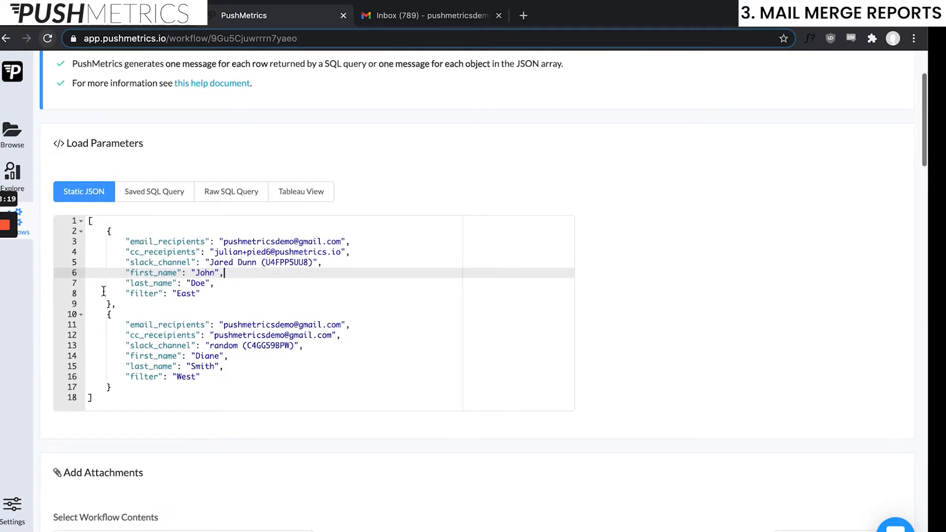
left_click_drag(115, 304, 86, 239)
left_click_drag(102, 315, 139, 387)
scroll(159, 293, "down", 1)
left_click(162, 288)
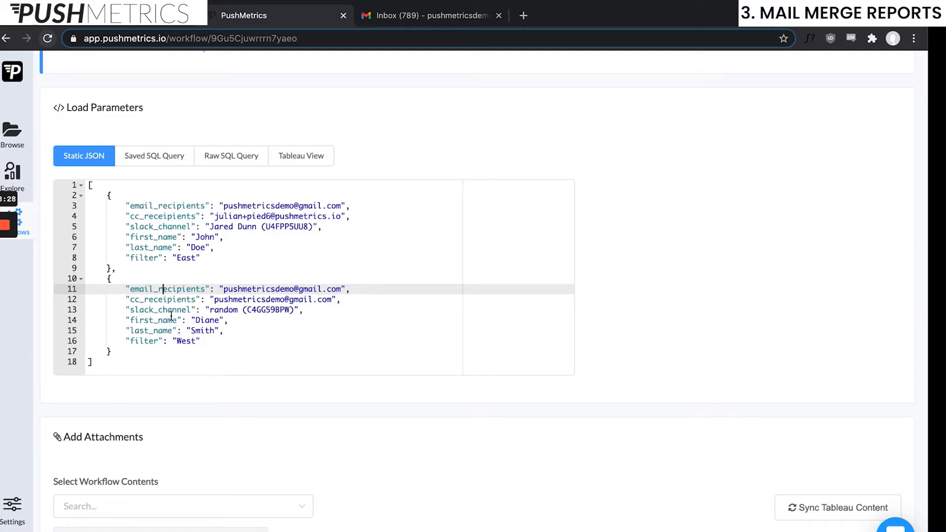
scroll(266, 327, "down", 1)
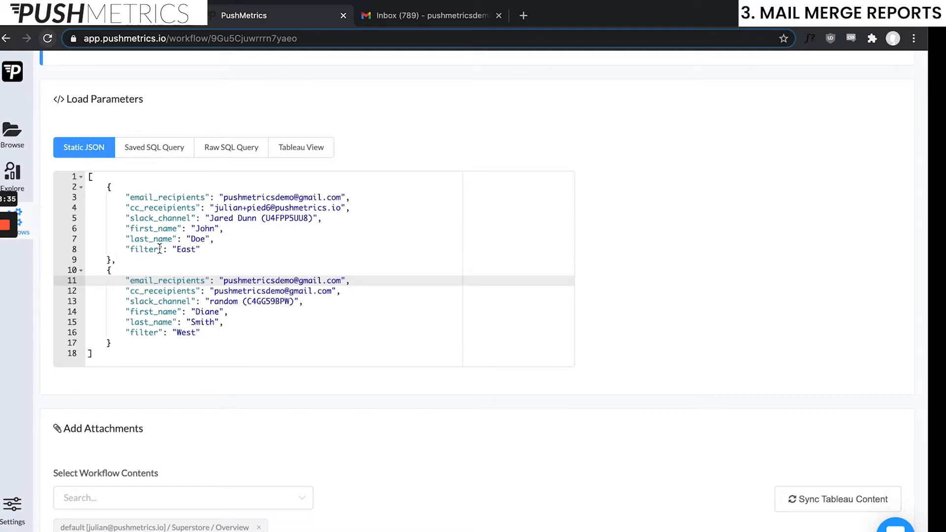
Highlight the first object's slack_channel and first_name values, then the East and West filter values
left_click(210, 217)
left_click_drag(211, 218, 257, 218)
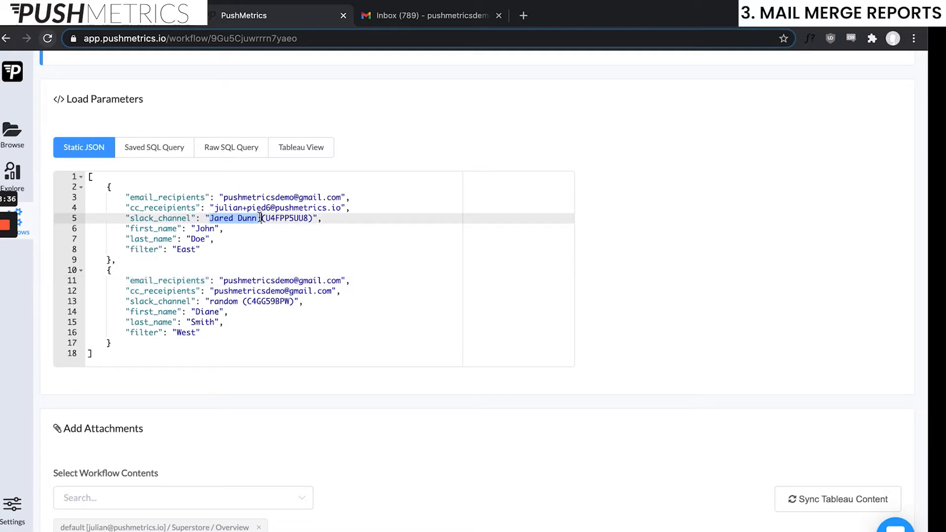
left_click(211, 228)
double_click(211, 228)
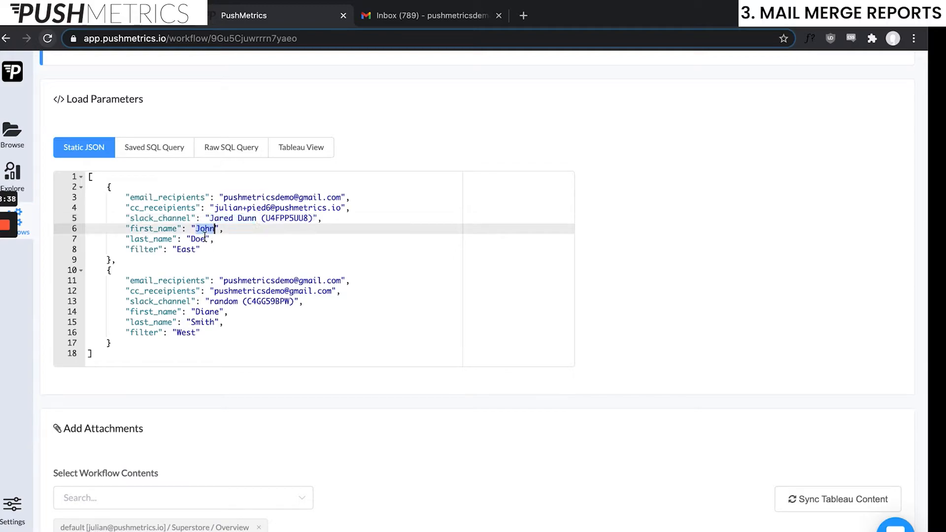
left_click(197, 249)
scroll(257, 250, "down", 1)
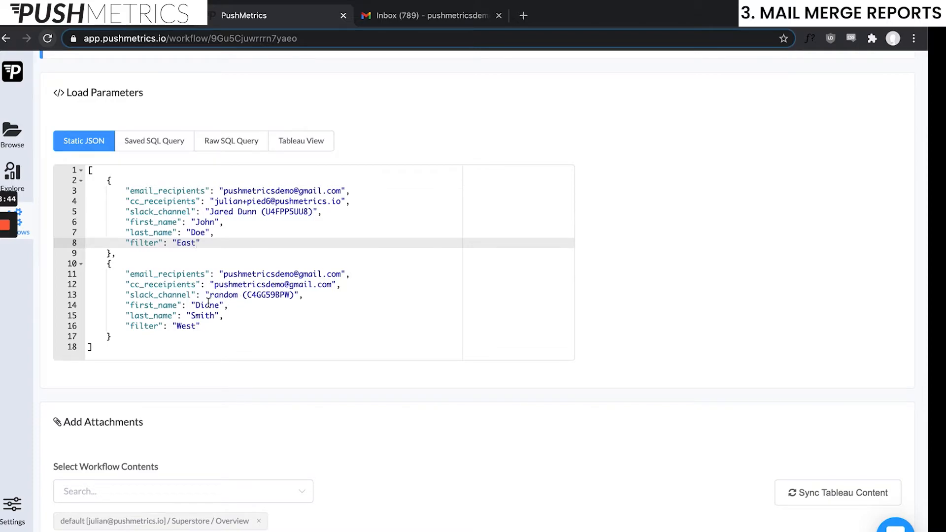
scroll(205, 316, "down", 2)
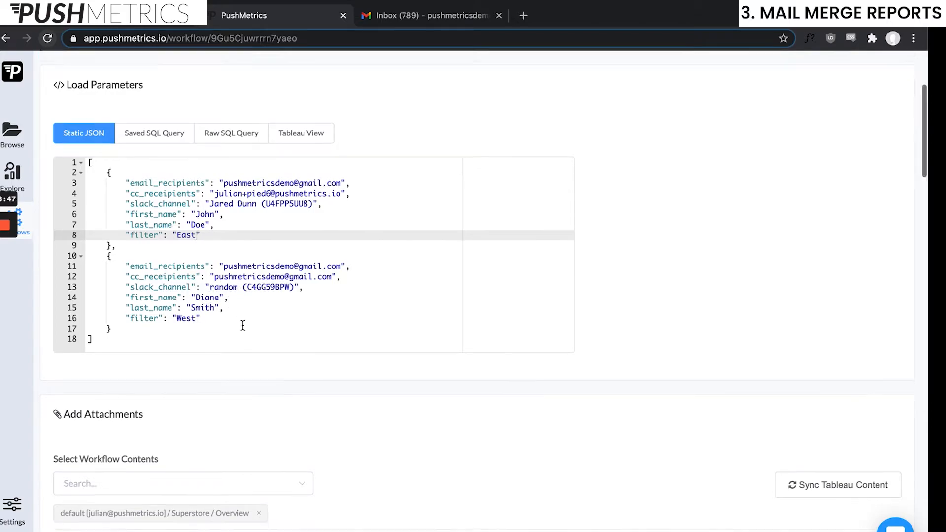
left_click(208, 319)
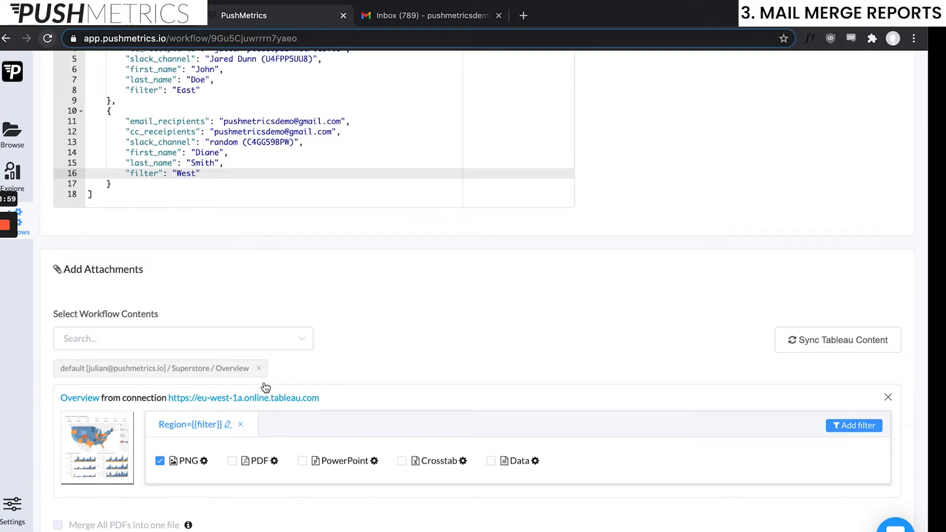
Point out email_recipients and slack_channel as the parameters used for email and Slack recipients
scroll(463, 343, "down", 1)
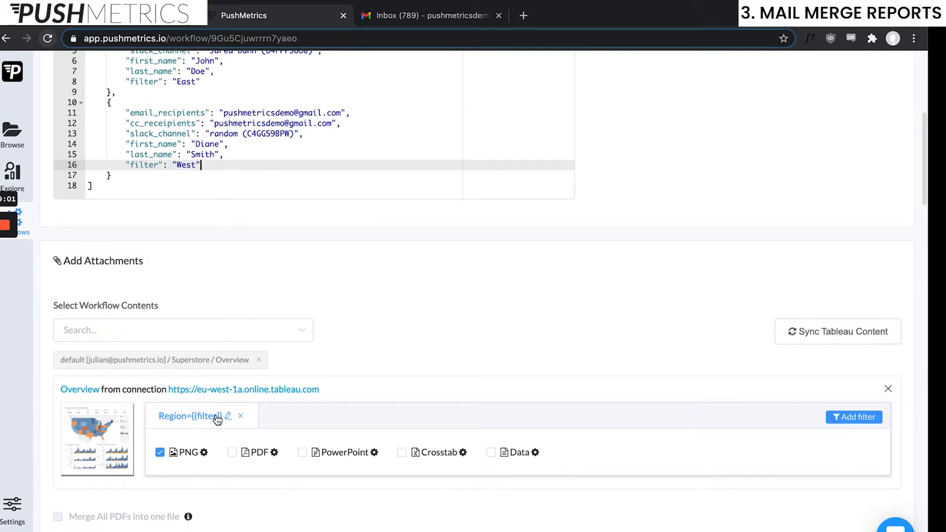
scroll(481, 363, "down", 3)
scroll(425, 469, "down", 10)
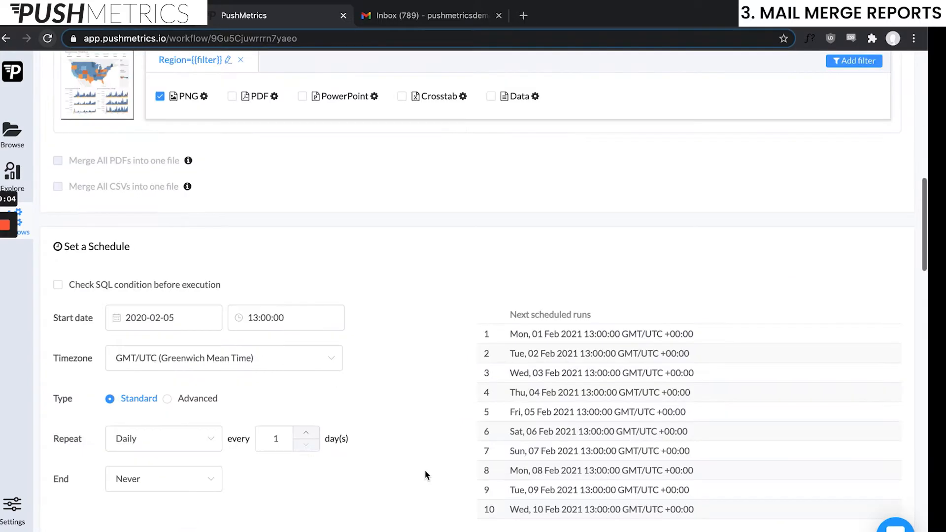
scroll(422, 414, "down", 12)
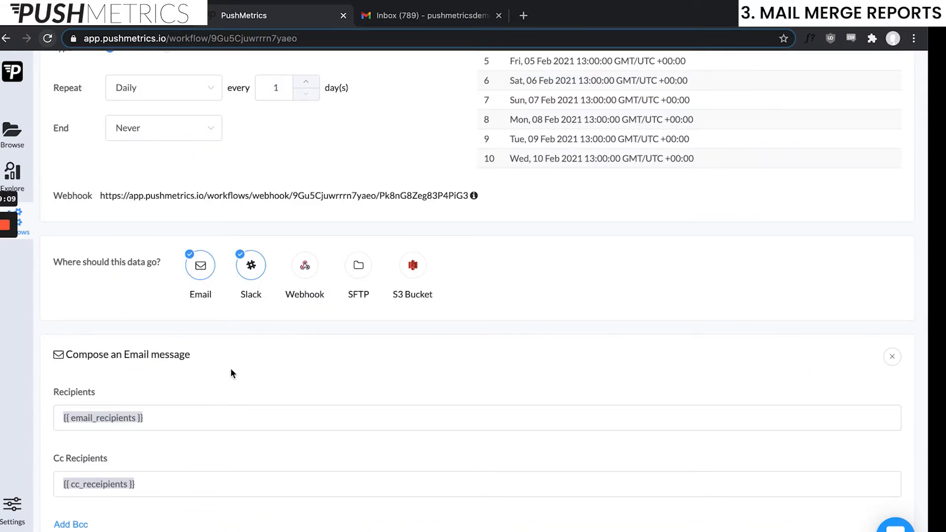
scroll(332, 380, "down", 2)
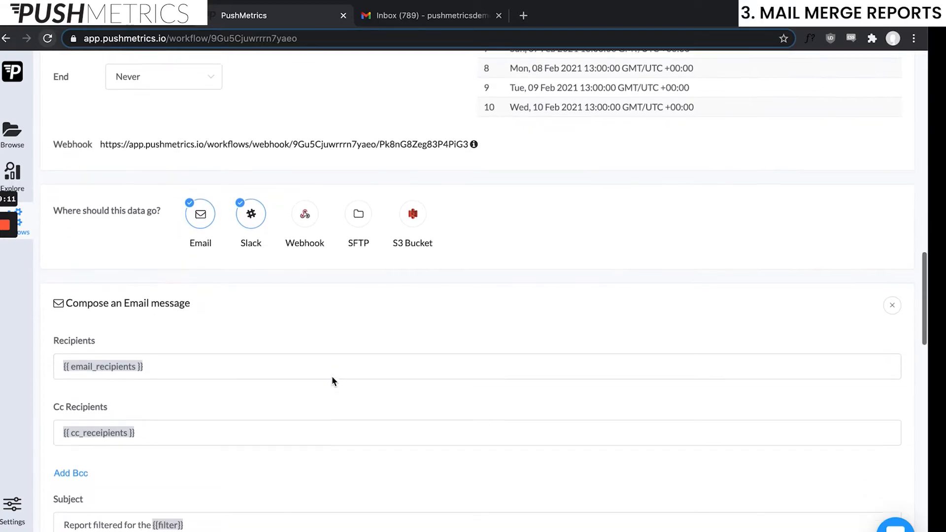
left_click(171, 364)
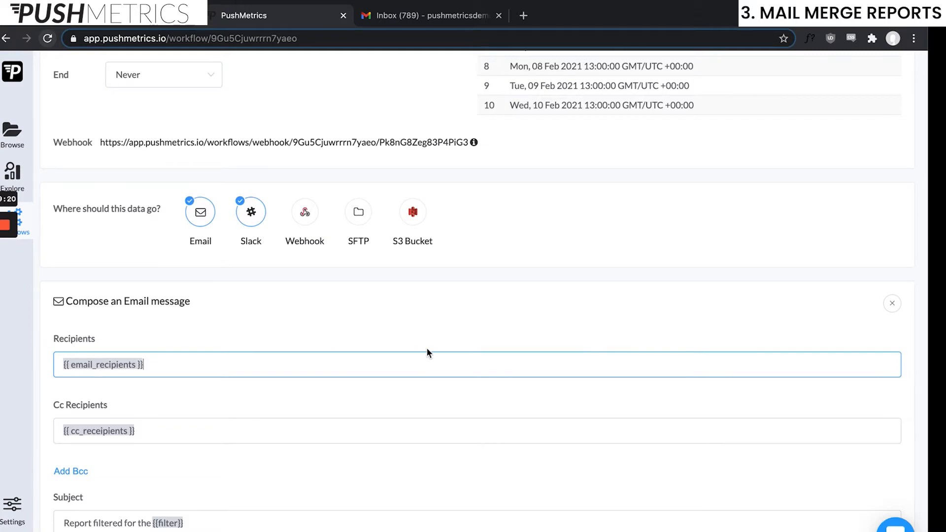
scroll(296, 315, "down", 4)
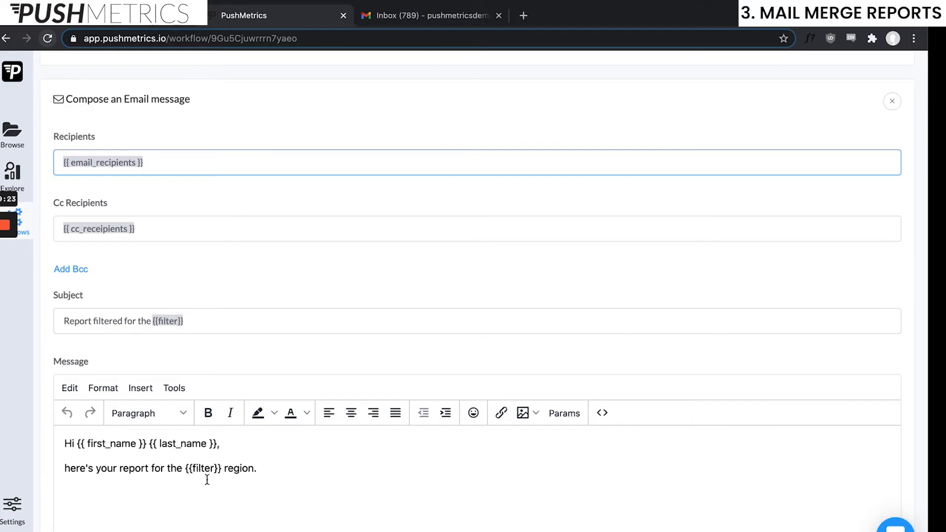
scroll(217, 490, "down", 1)
scroll(167, 486, "up", 1)
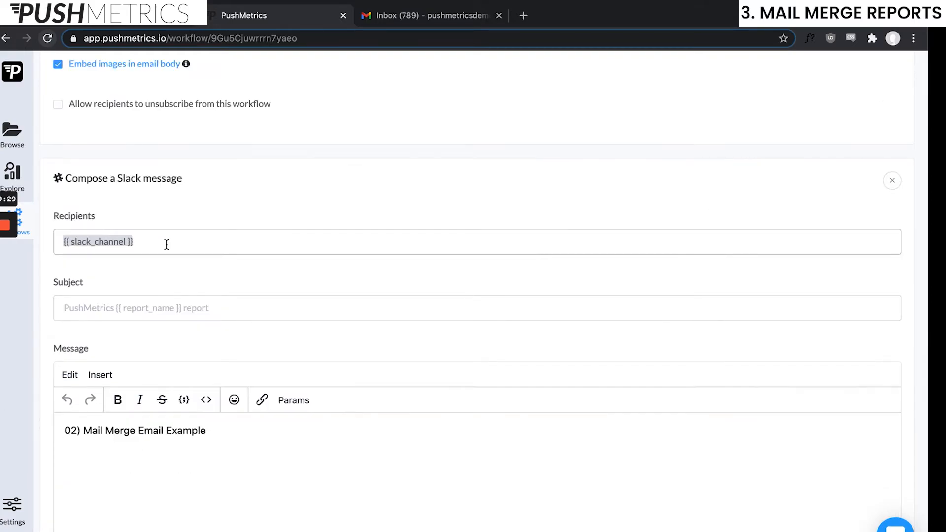
left_click_drag(203, 238, 57, 250)
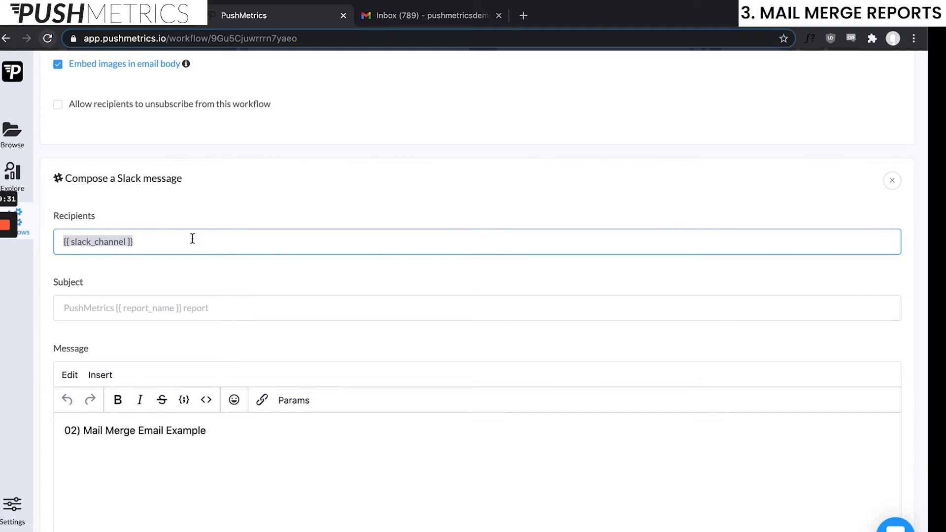
scroll(482, 393, "up", 20)
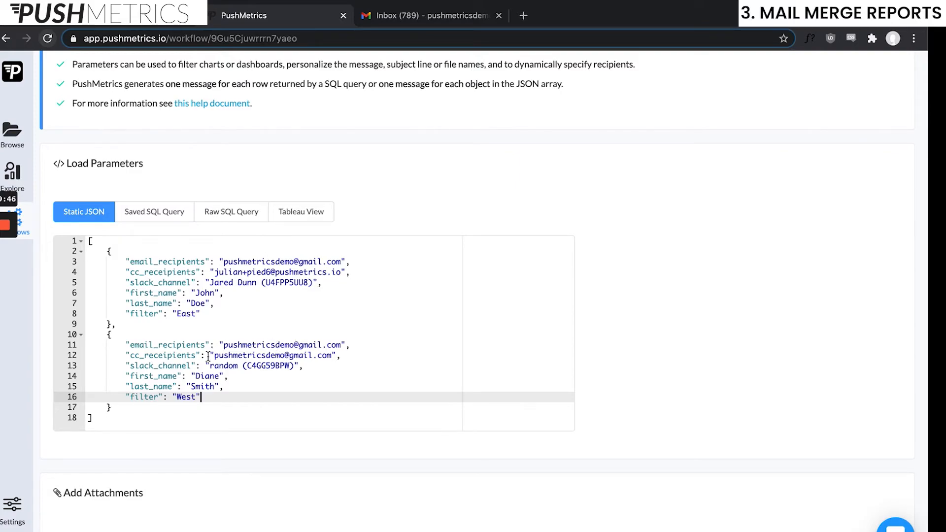
Highlight the second recipient's random channel and the East and West filters, then switch to Gmail
double_click(229, 366)
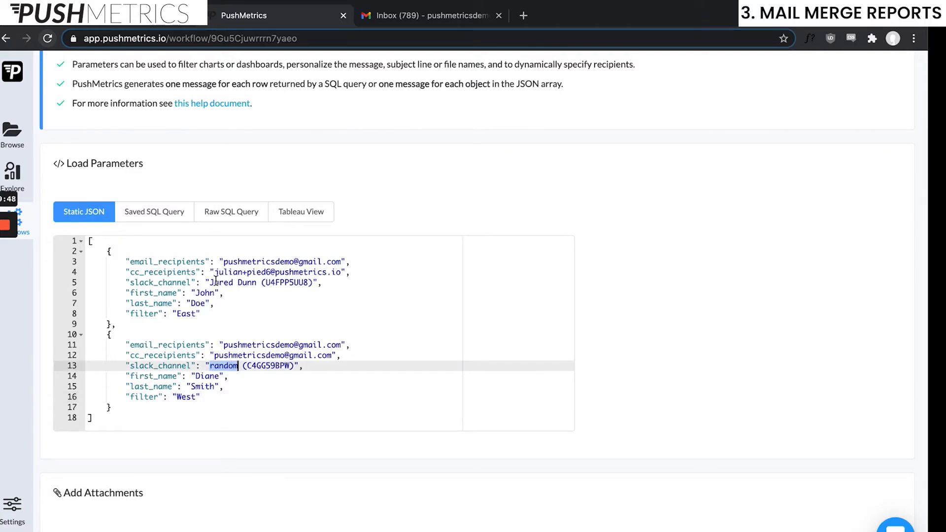
double_click(183, 315)
double_click(185, 397)
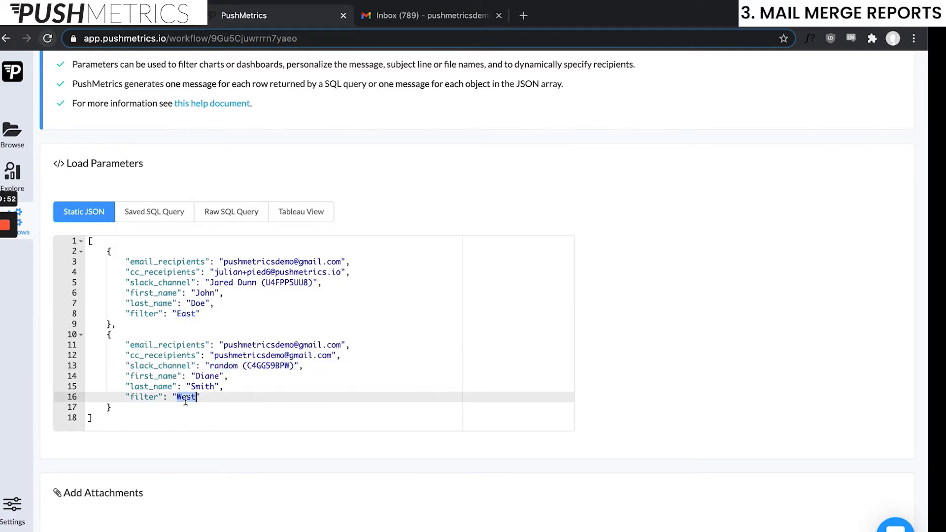
scroll(279, 464, "down", 6)
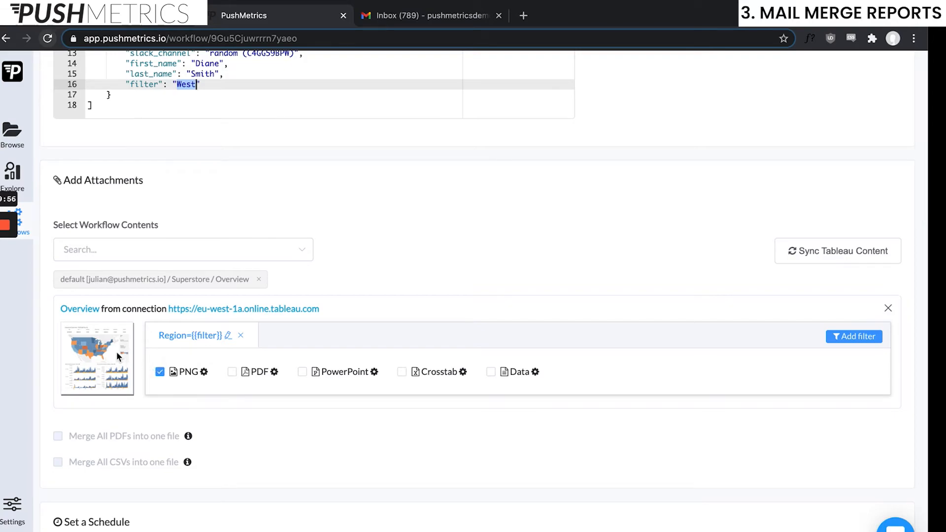
left_click(412, 21)
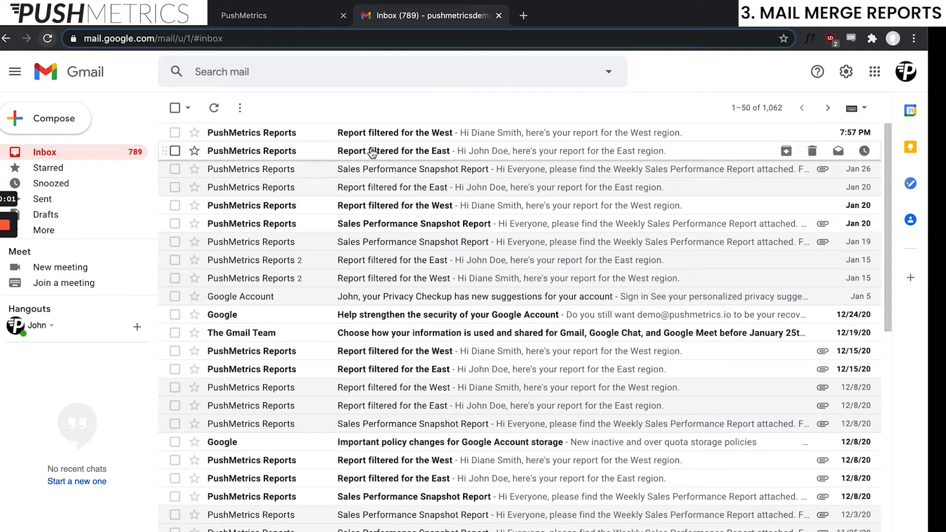
Read the 'Report filtered for the West' email, then the 'Report filtered for the East' one
left_click(345, 132)
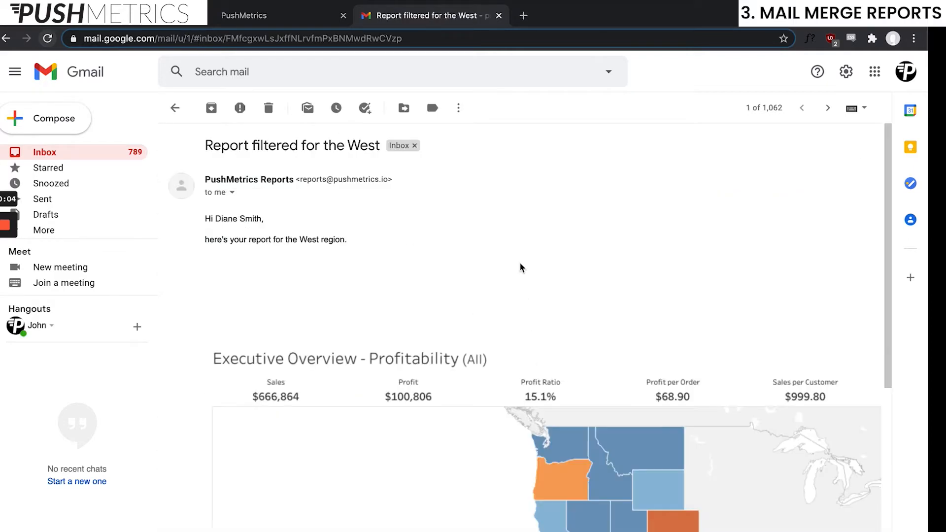
scroll(541, 255, "down", 5)
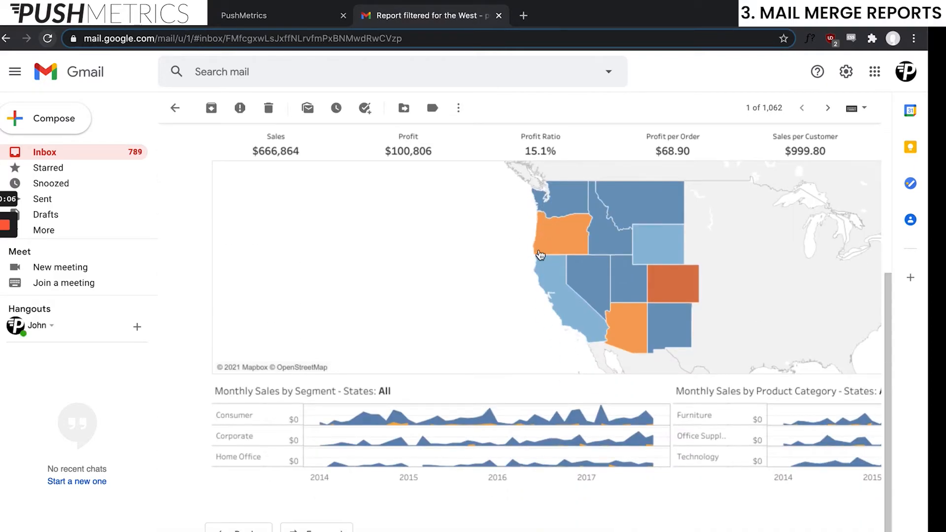
scroll(369, 237, "left", 5)
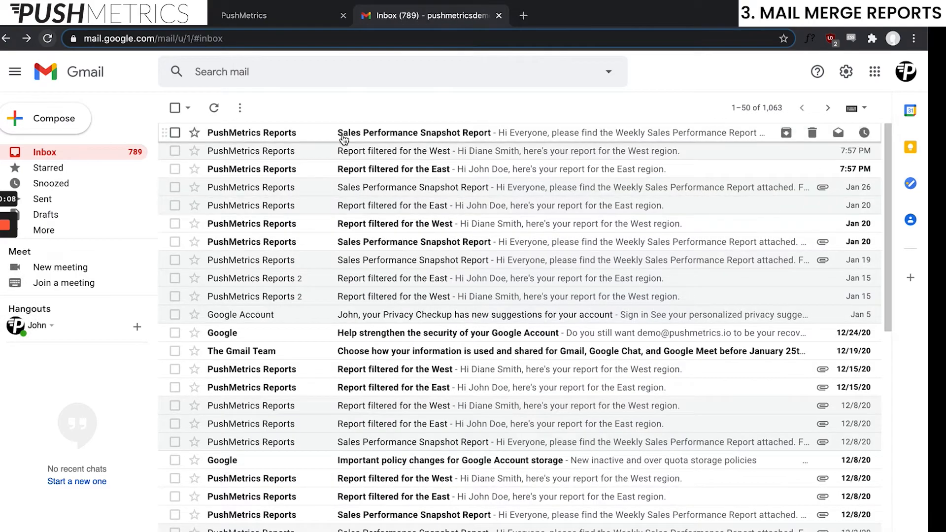
left_click(342, 168)
scroll(625, 377, "down", 5)
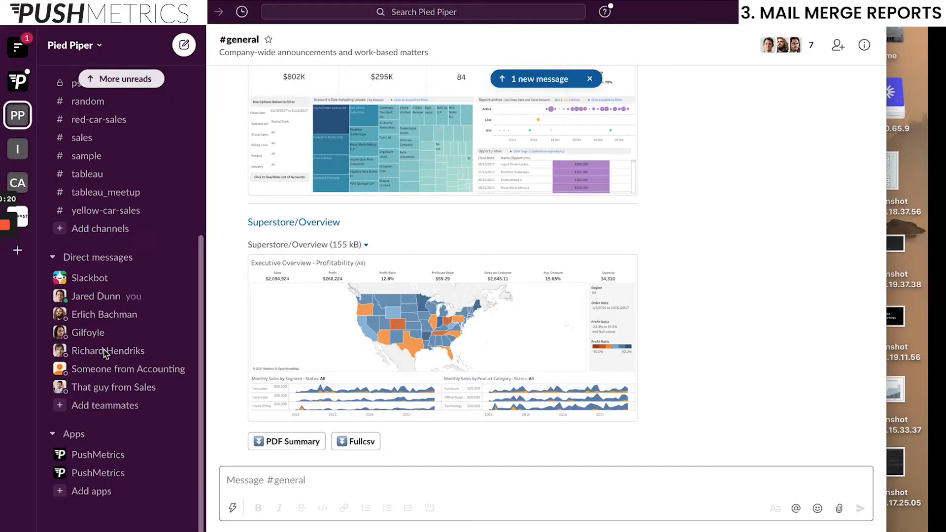
scroll(106, 395, "up", 5)
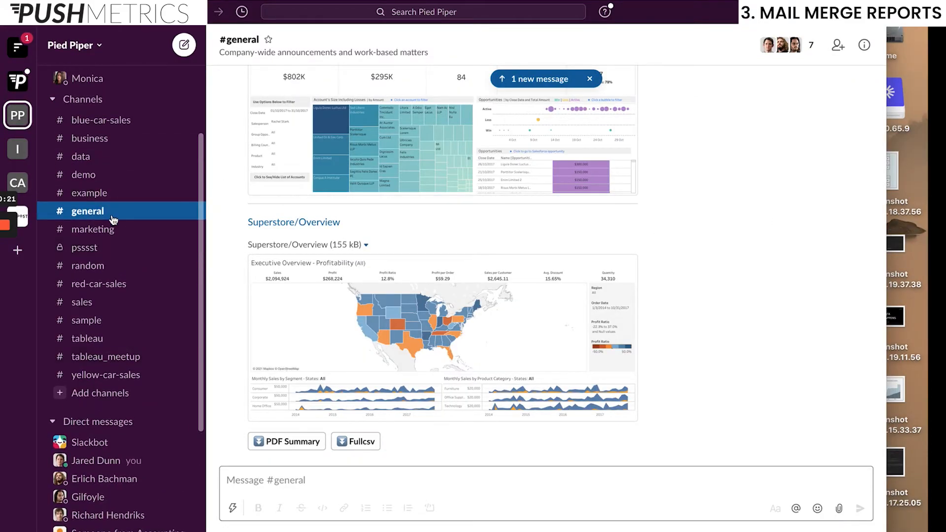
View the West report in #random, then the East report in the PushMetrics app DM
left_click(113, 265)
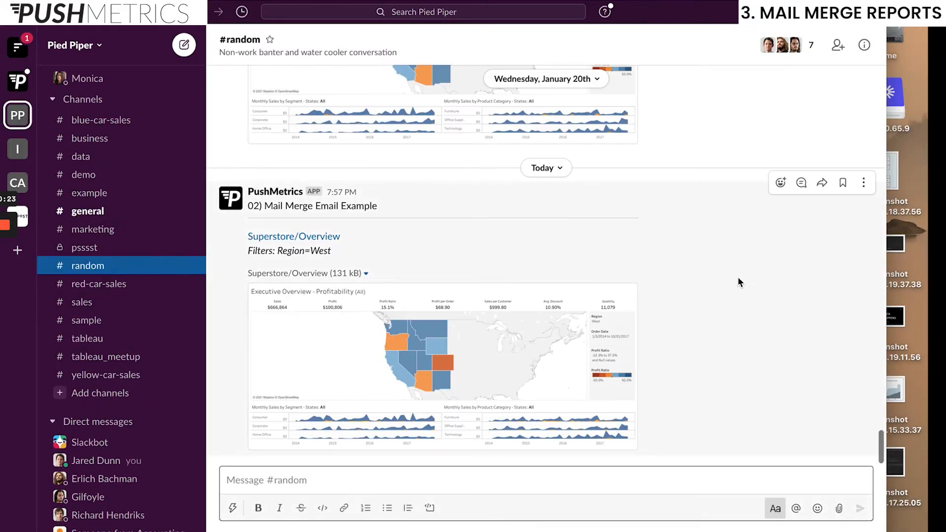
scroll(103, 394, "down", 4)
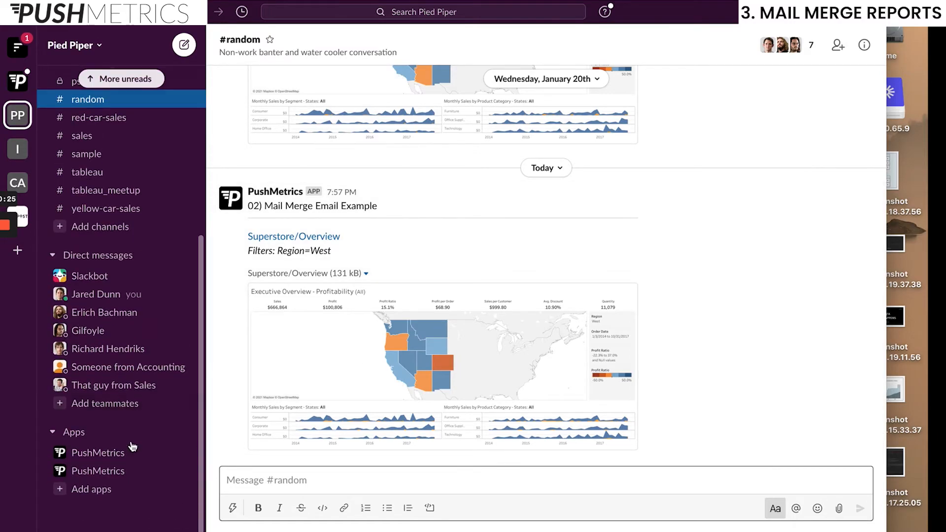
left_click(103, 470)
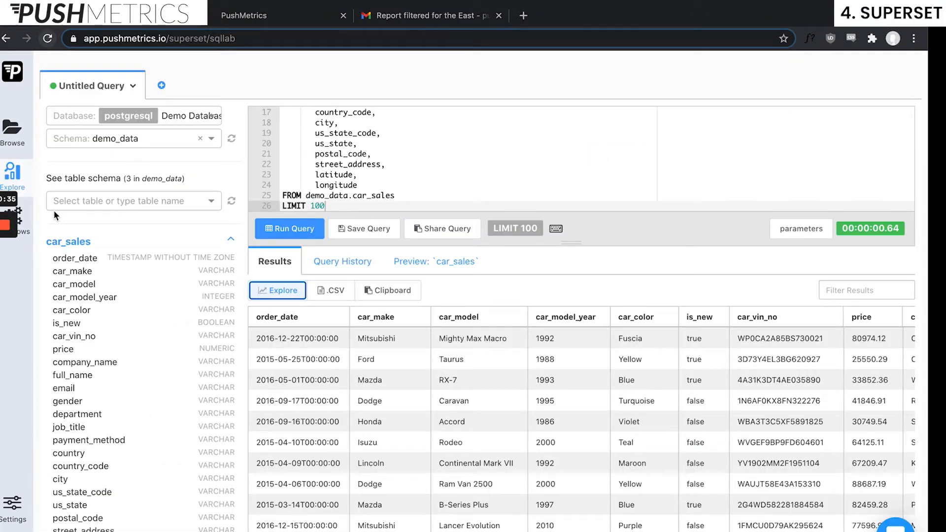
Open the SQL Editor, run the whole car_sales query, and explore its results as a chart
left_click(25, 223)
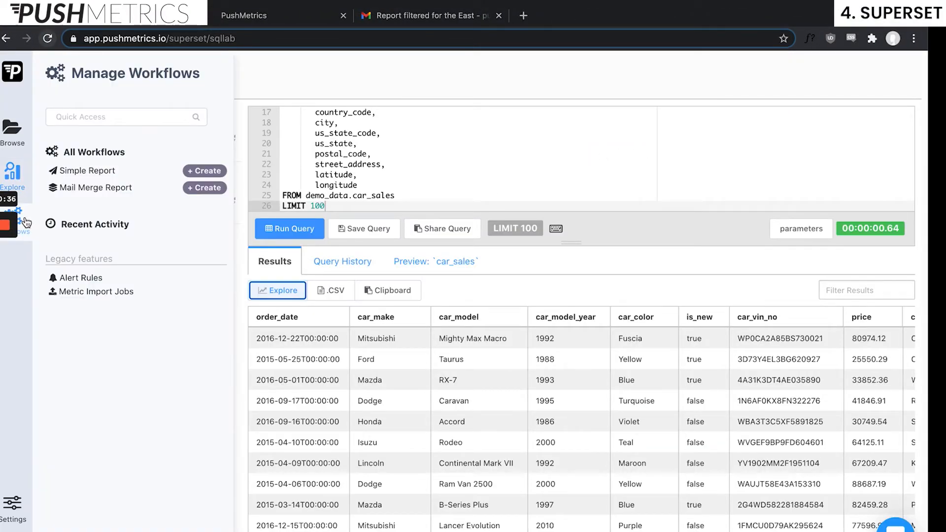
left_click(21, 182)
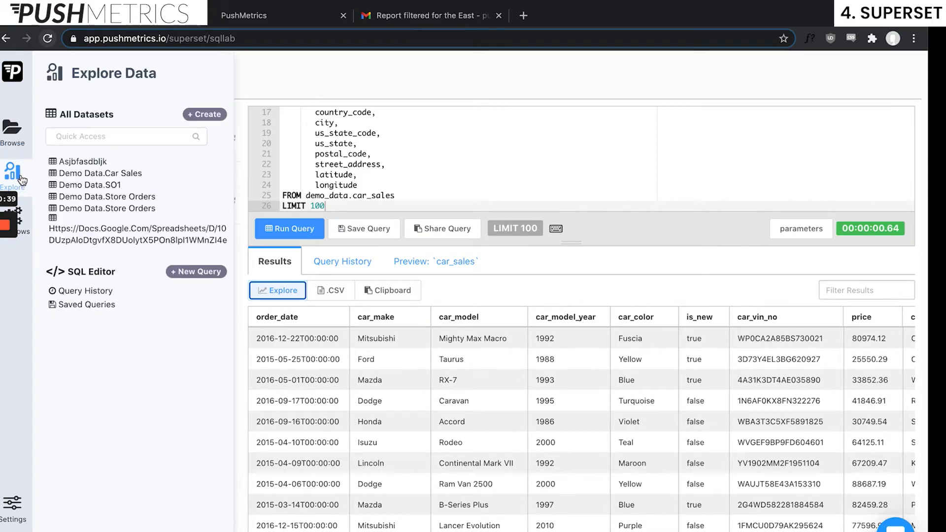
left_click(91, 272)
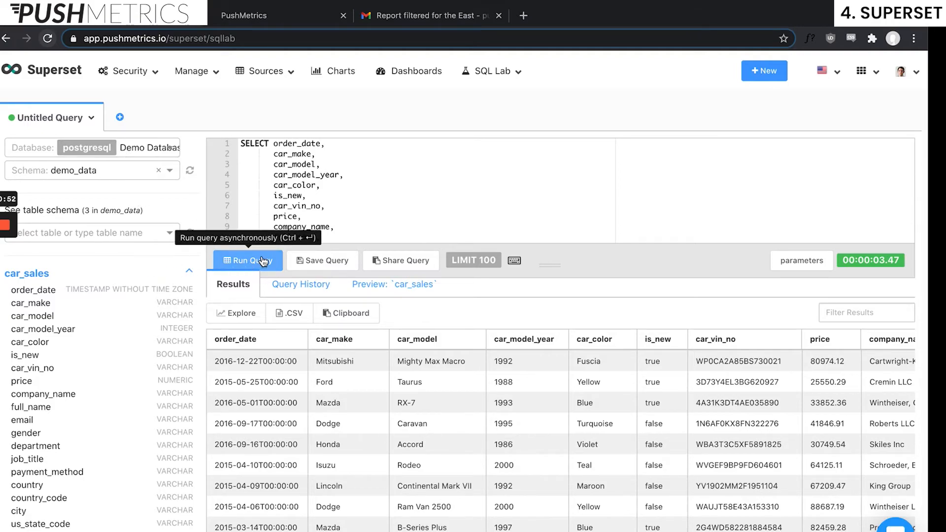
key("ctrl+a")
key("ctrl+End")
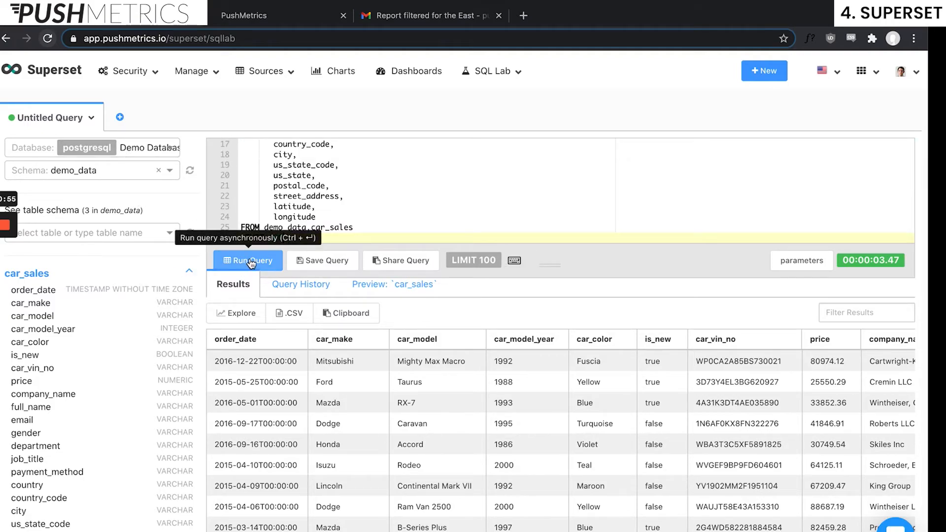
left_click(251, 261)
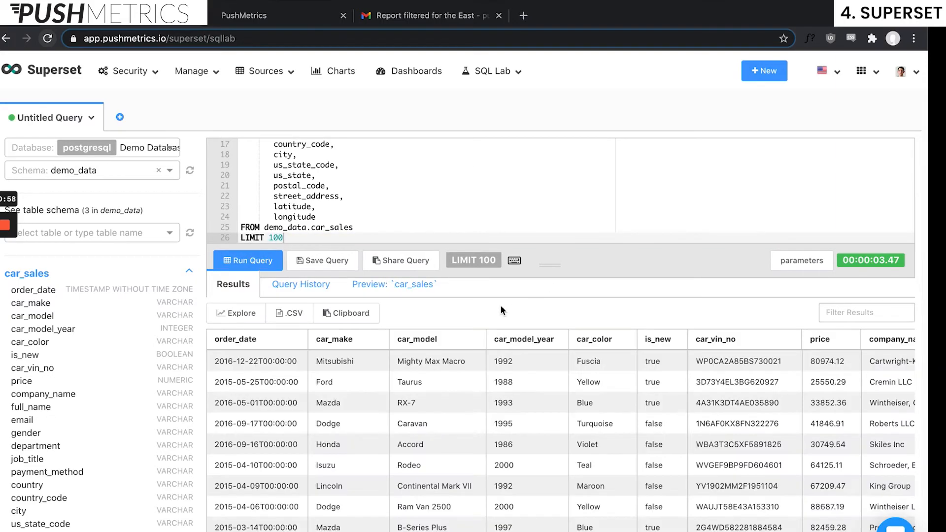
left_click(242, 316)
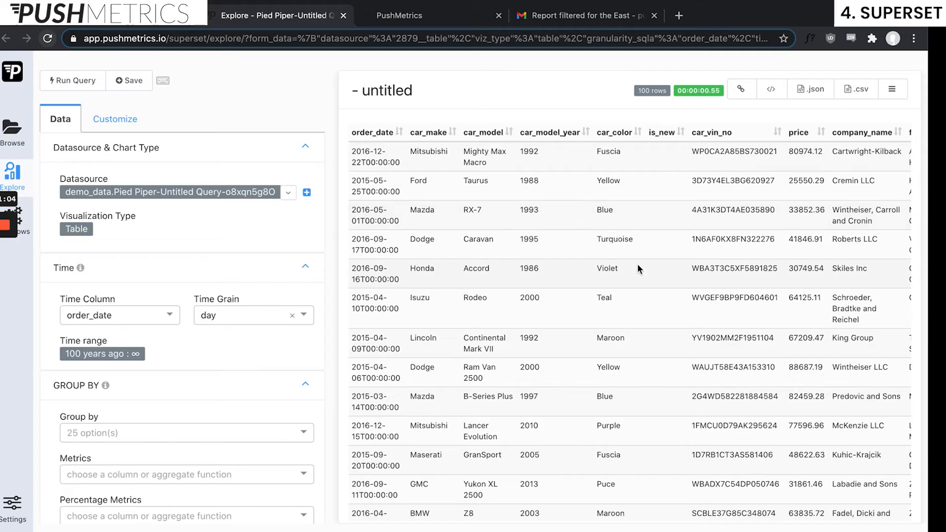
scroll(638, 264, "down", 2)
scroll(637, 264, "up", 2)
scroll(637, 264, "down", 5)
scroll(637, 264, "up", 5)
scroll(637, 264, "right", 5)
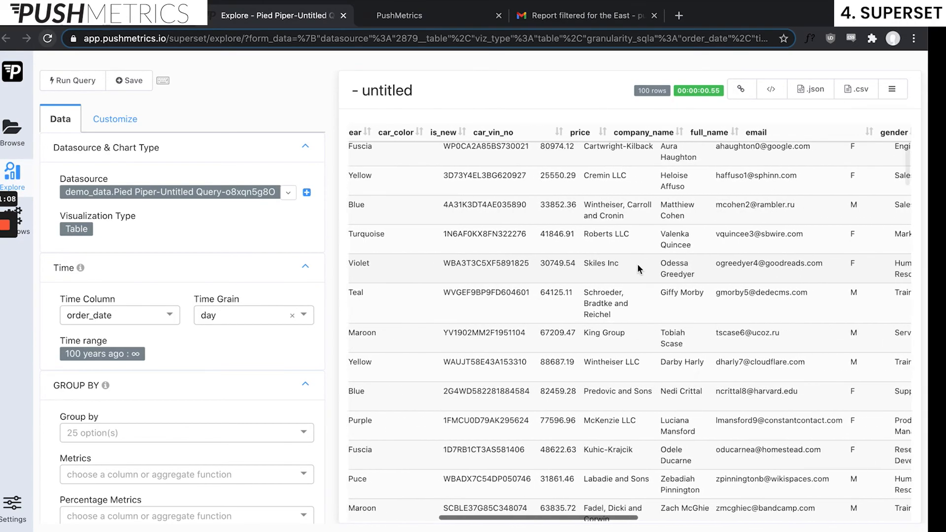
scroll(637, 265, "left", 5)
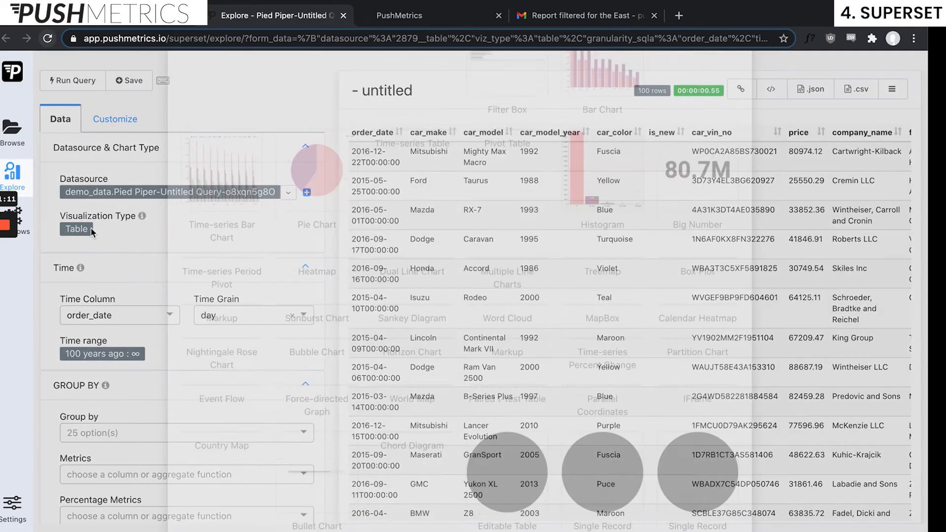
left_click(87, 229)
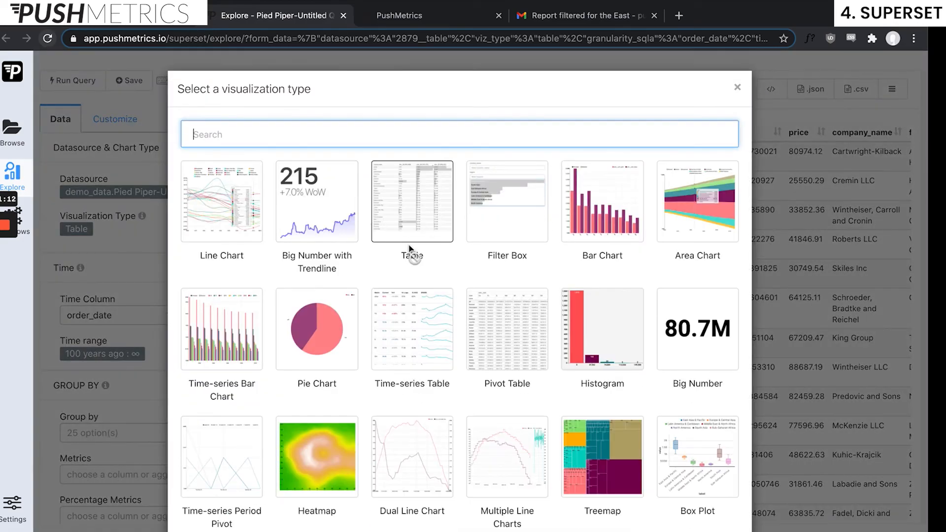
scroll(409, 248, "down", 3)
scroll(409, 248, "up", 3)
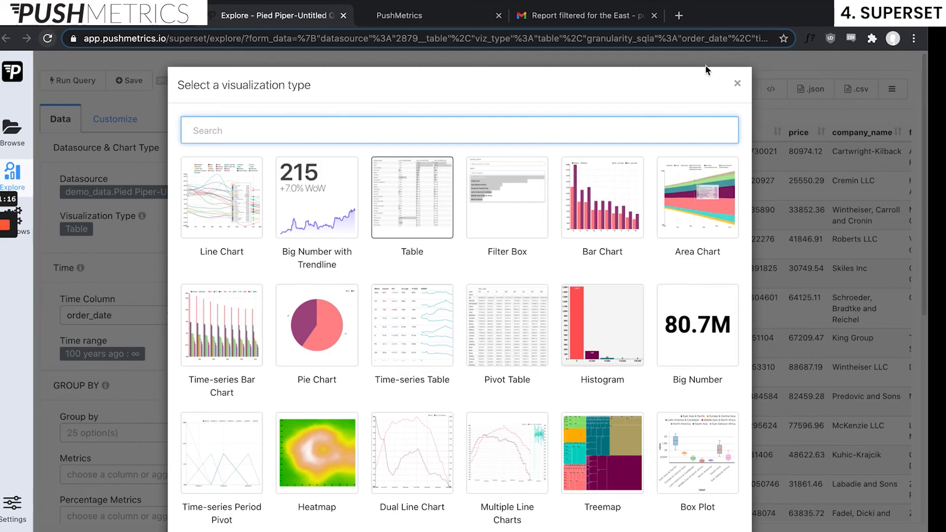
left_click(737, 83)
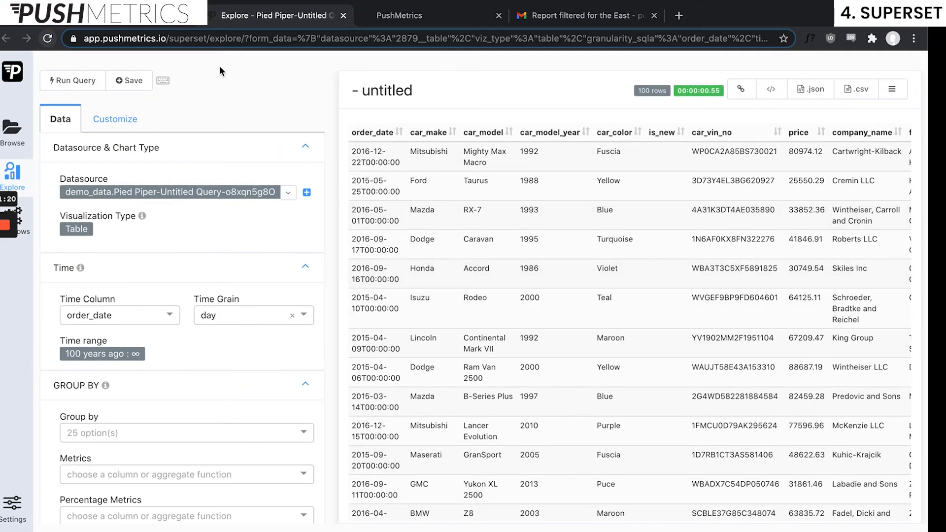
Save the car_sales table chart under the name 'Demo_Chart', leaving it off all dashboards
left_click(130, 81)
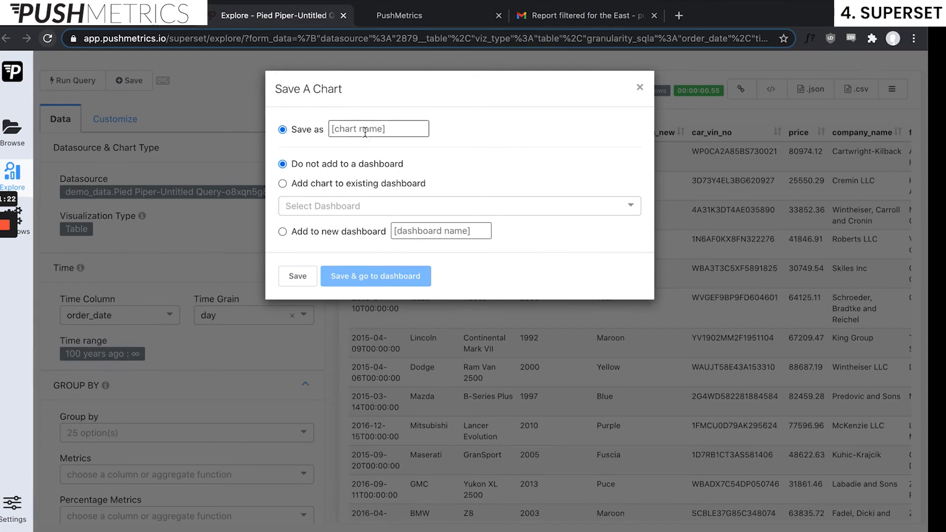
left_click(366, 123)
type("Demo_Chart")
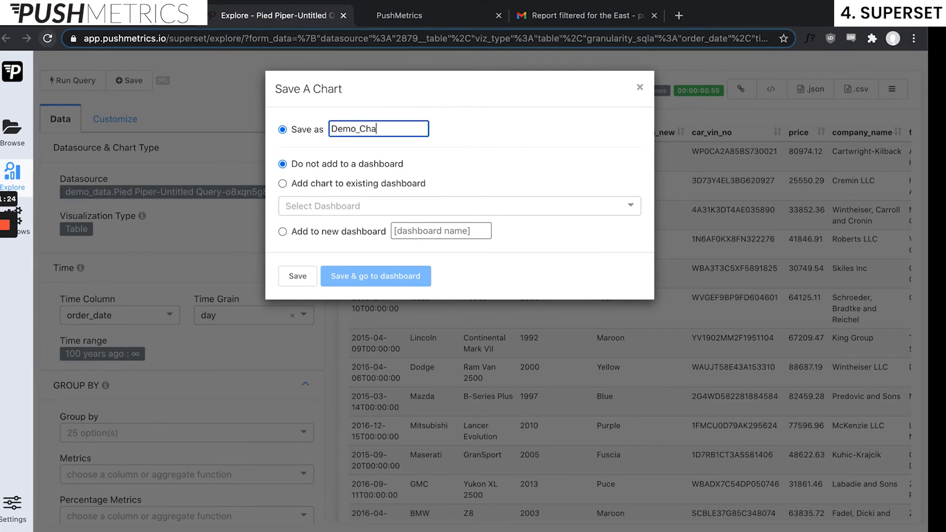
left_click(297, 277)
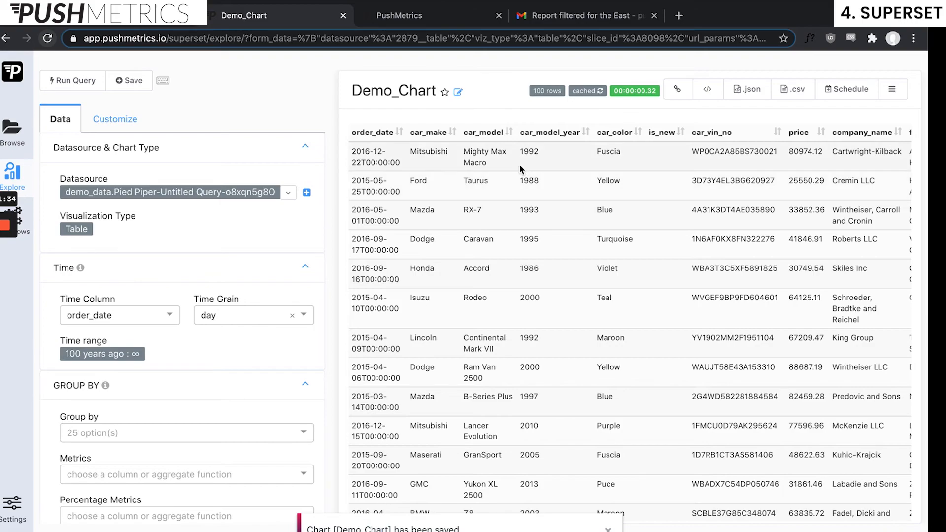
scroll(622, 269, "right", 5)
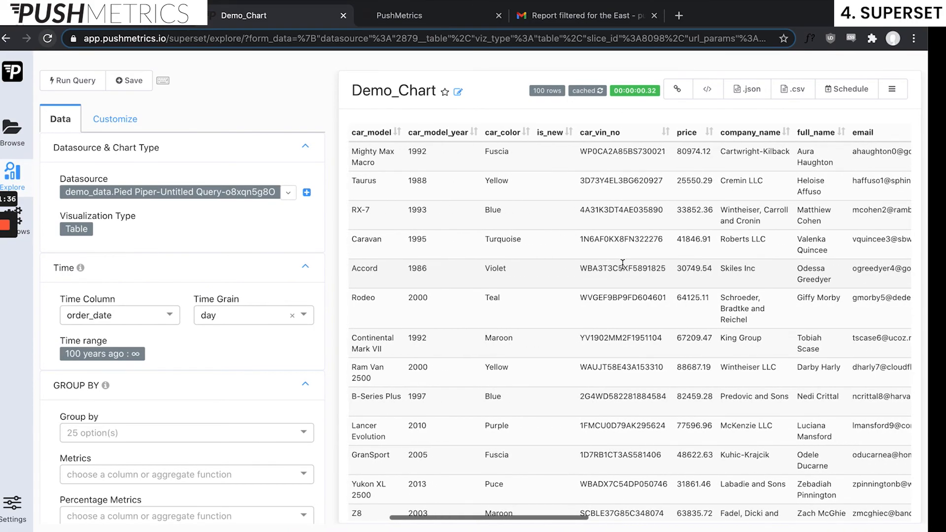
scroll(623, 269, "left", 5)
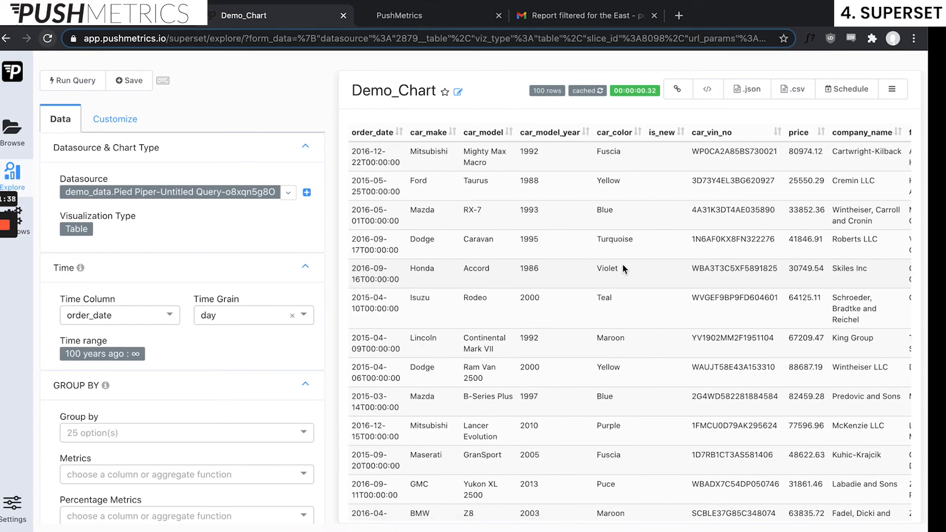